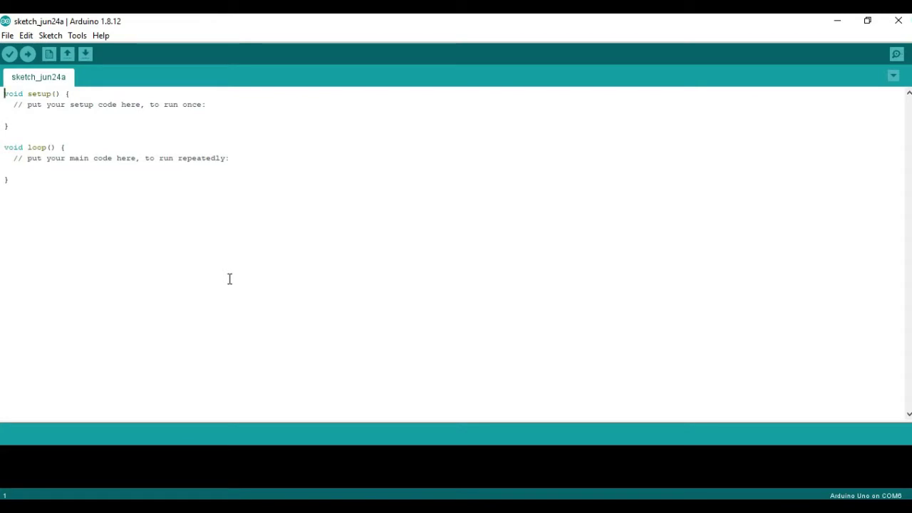
# - Examine the structure of the default Arduino sketch, including the setup and loop functions and the setup comment
pyautogui.click(9, 36)
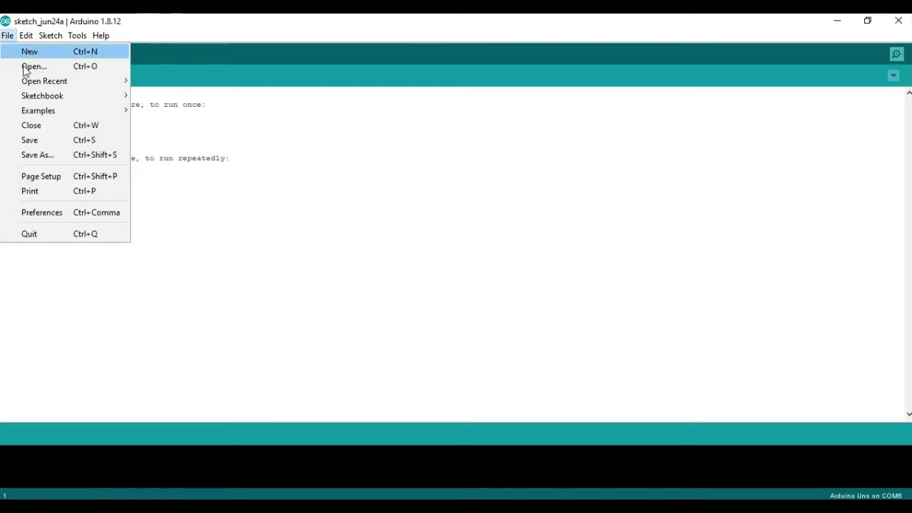
pyautogui.click(218, 153)
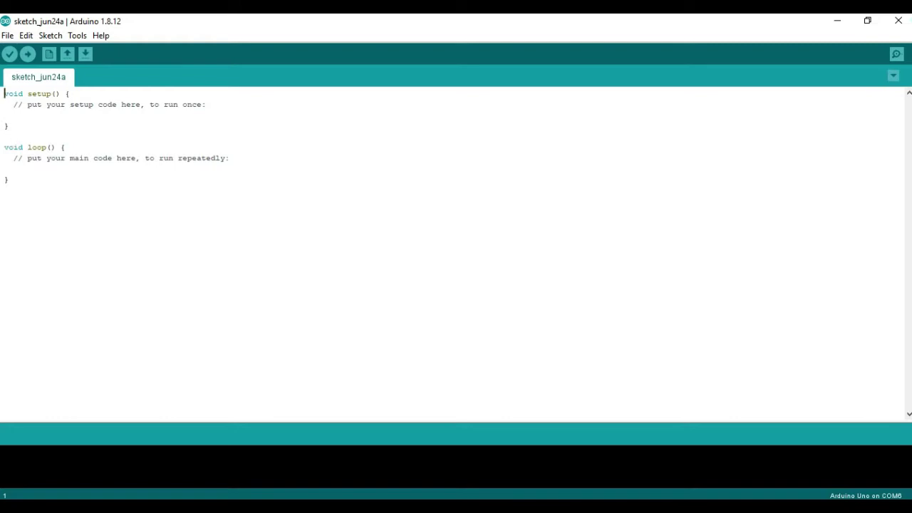
pyautogui.moveTo(5, 93); pyautogui.dragTo(71, 94)
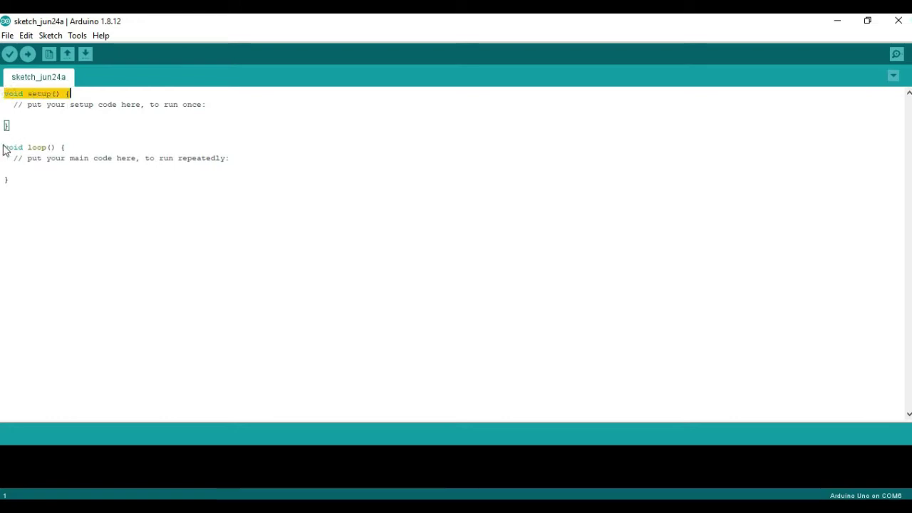
pyautogui.moveTo(3, 147); pyautogui.dragTo(65, 146)
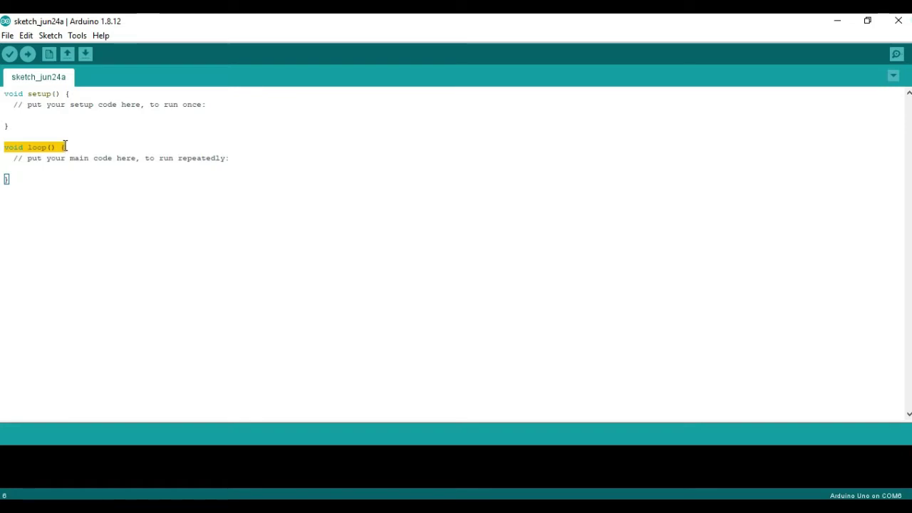
pyautogui.moveTo(13, 103); pyautogui.dragTo(211, 103)
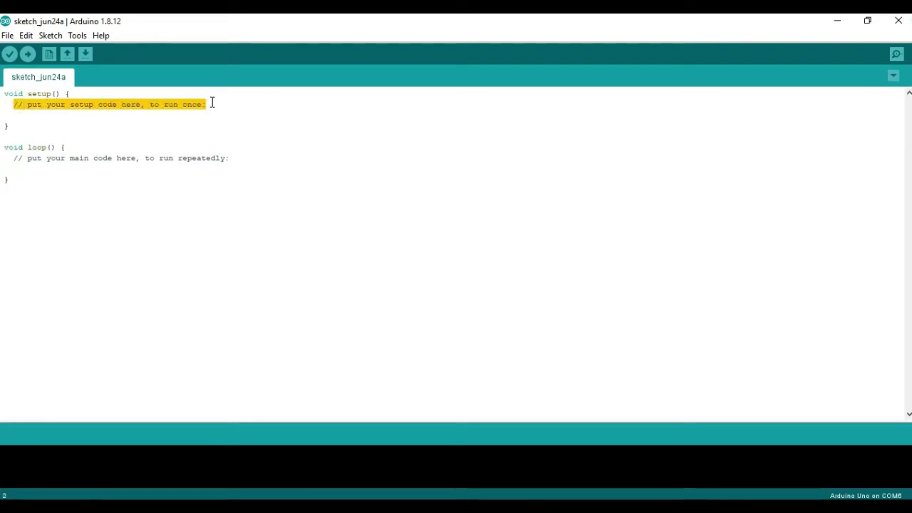
pyautogui.click(20, 125)
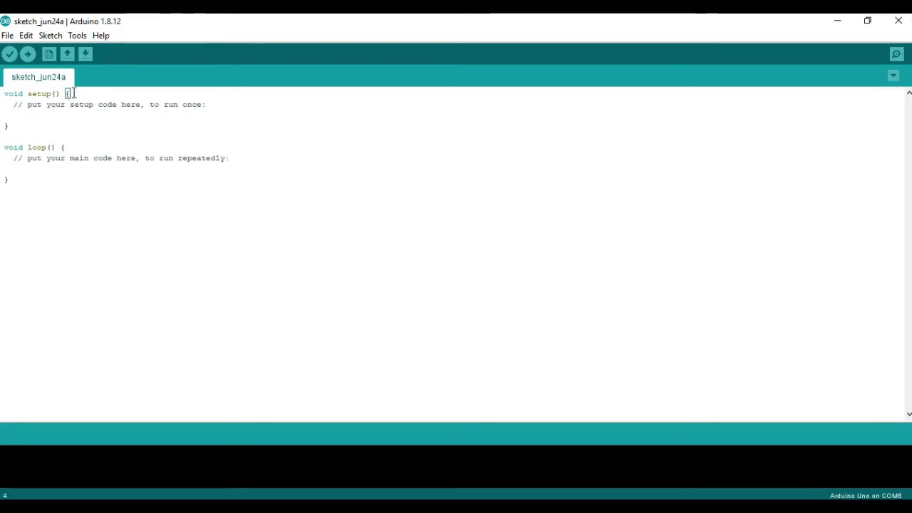
pyautogui.click(15, 126)
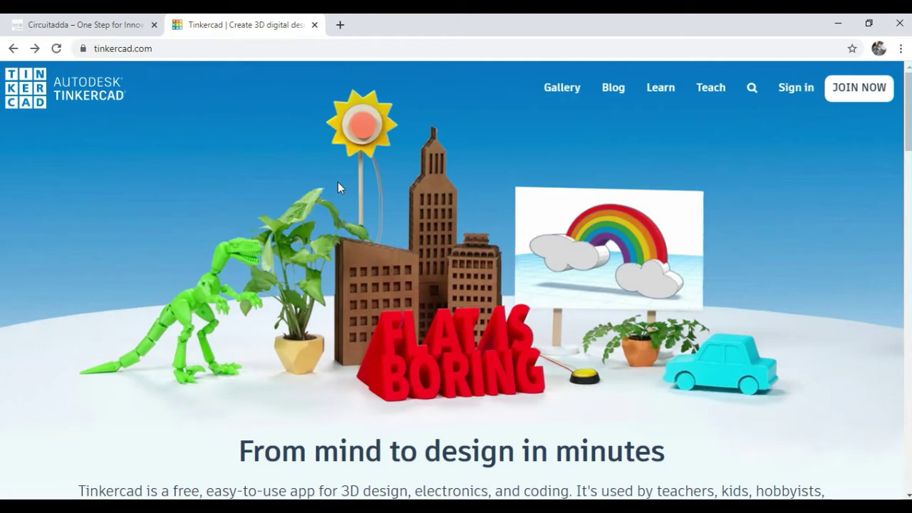
# - Switch to the Tinkercad website in the browser and sign in to the account
pyautogui.click(193, 47)
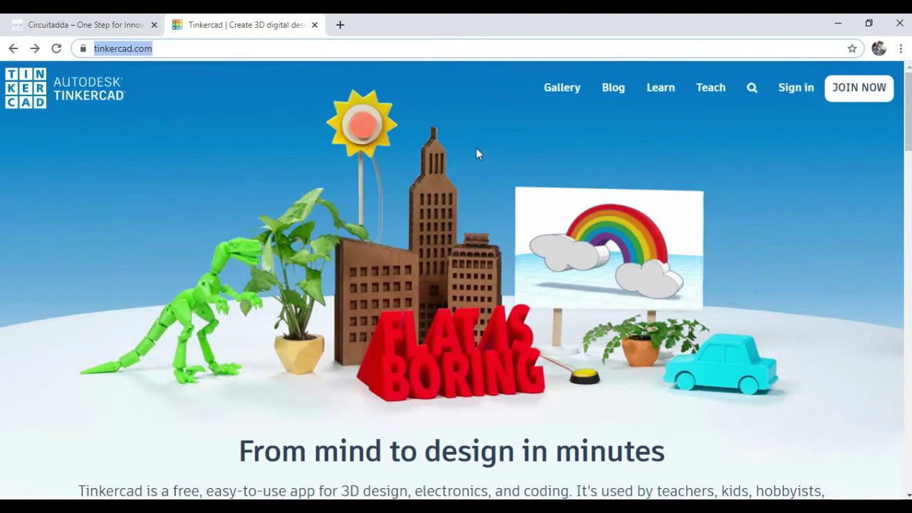
pyautogui.click(746, 138)
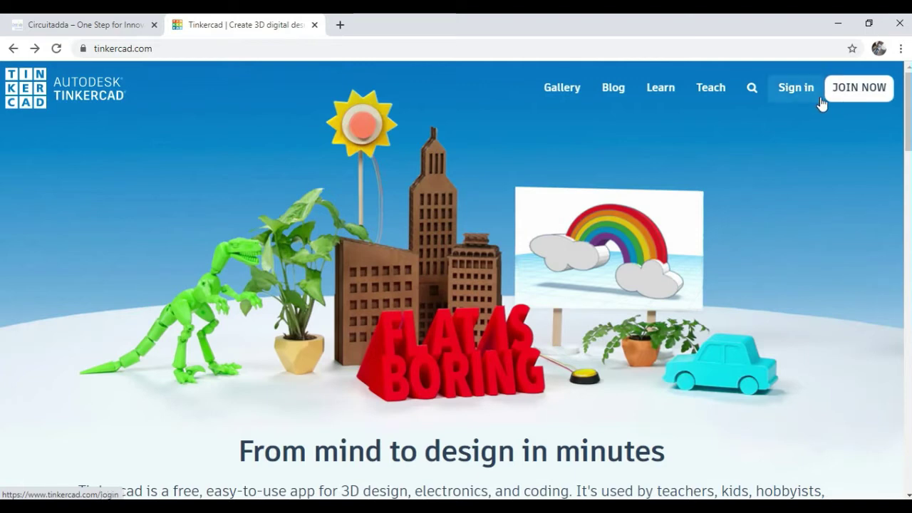
pyautogui.click(798, 93)
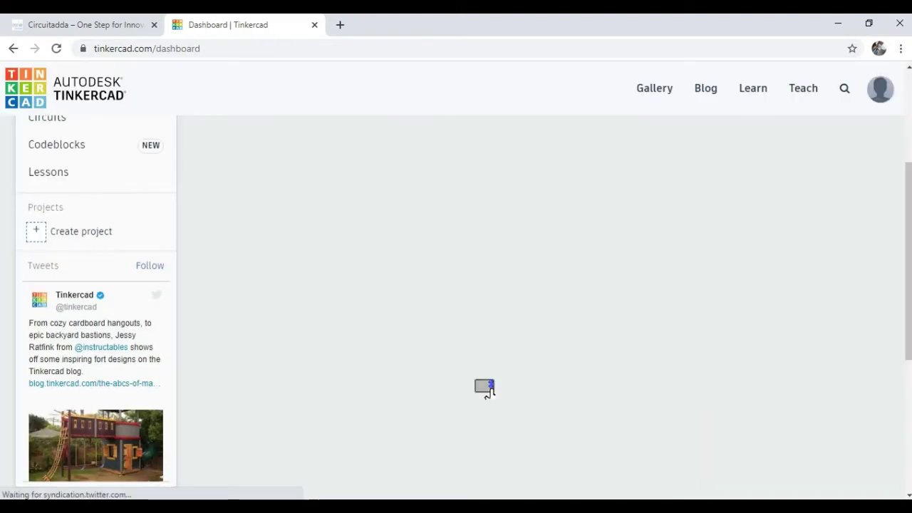
# - Go to the Circuits section of the dashboard and create a new circuit
pyautogui.scroll(3, 484, 389)
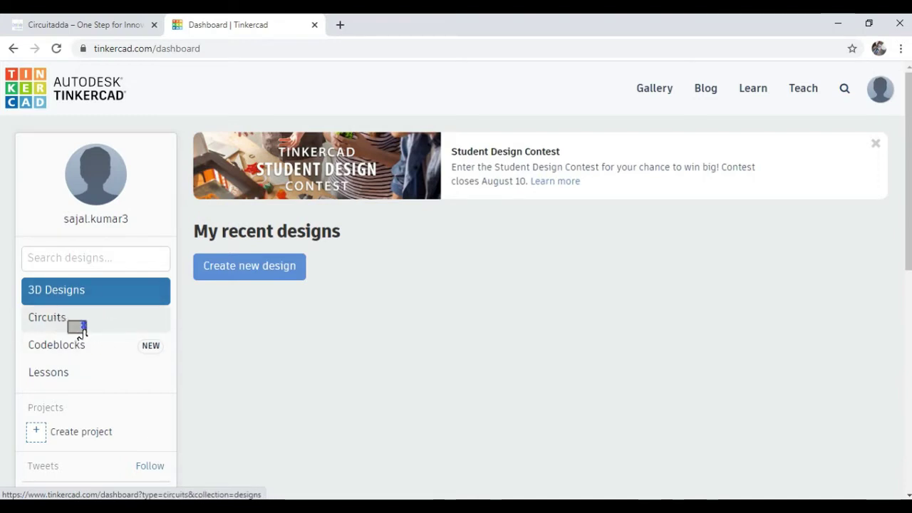
pyautogui.moveTo(128, 322); pyautogui.dragTo(268, 284)
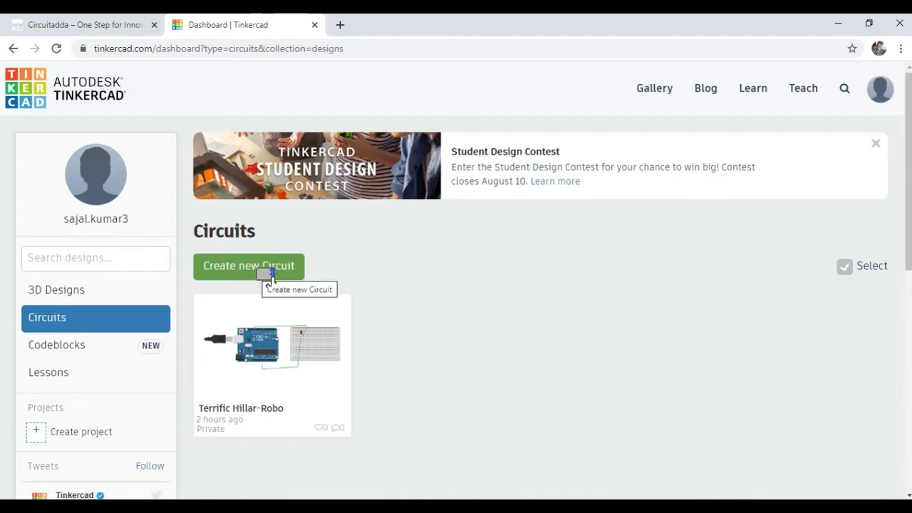
pyautogui.click(268, 283)
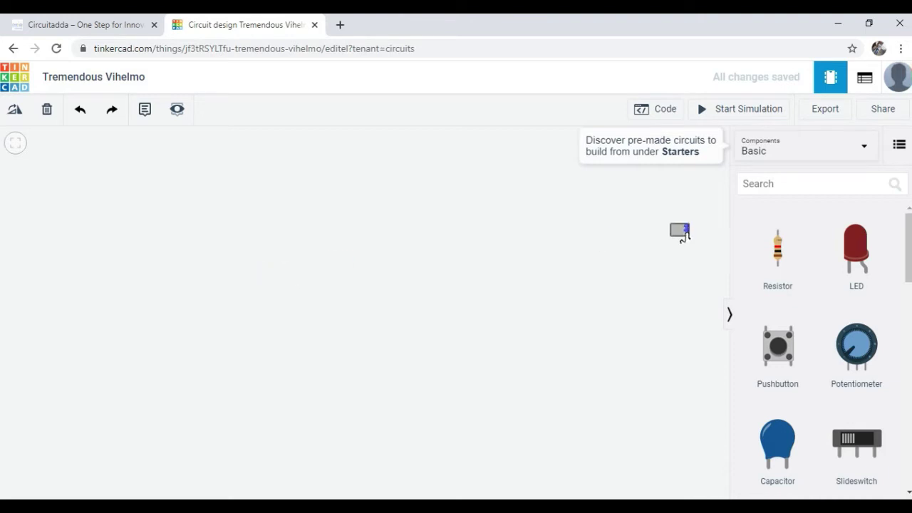
# - Search the components for "arduino" and place an Arduino Uno R3 on the empty workplane
pyautogui.moveTo(788, 188)
pyautogui.mouseDown()
pyautogui.moveTo(815, 192)
pyautogui.moveTo(774, 186)
pyautogui.moveTo(784, 188)
pyautogui.mouseUp()
pyautogui.write('ar')
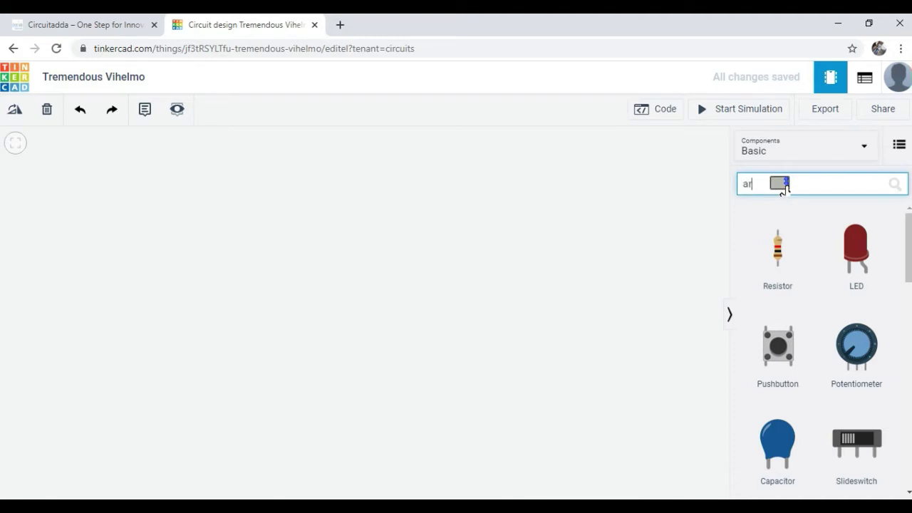
pyautogui.write('duin')
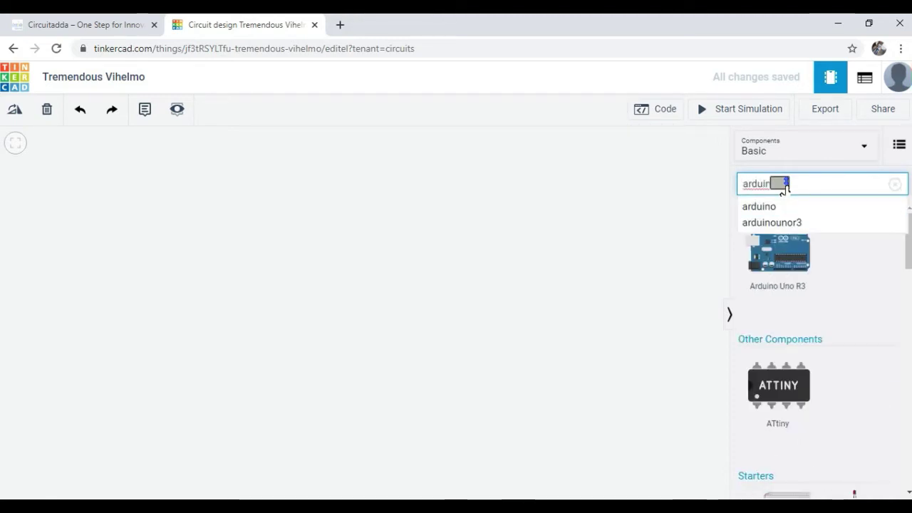
pyautogui.write('o')
pyautogui.moveTo(796, 277); pyautogui.dragTo(202, 231)
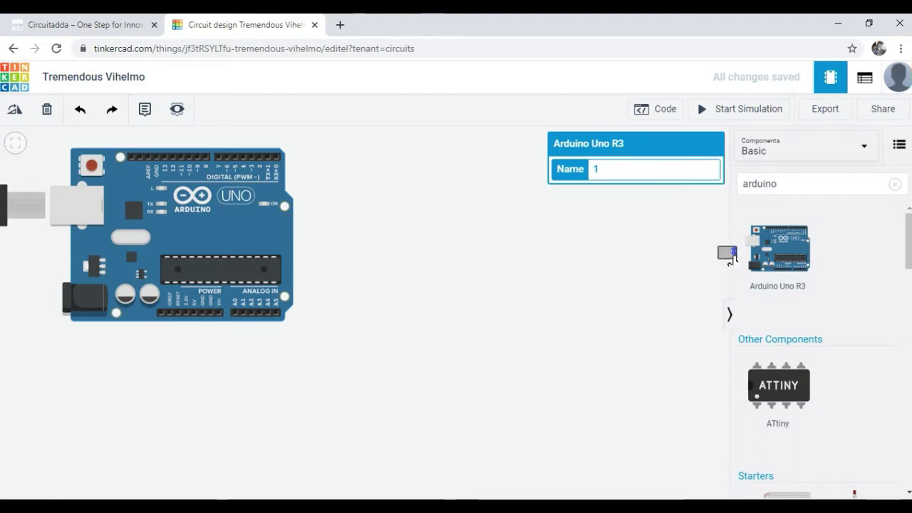
# - Search the components for "led" and place a single LED beside the Arduino board
pyautogui.click(816, 185)
pyautogui.doubleClick(805, 180)
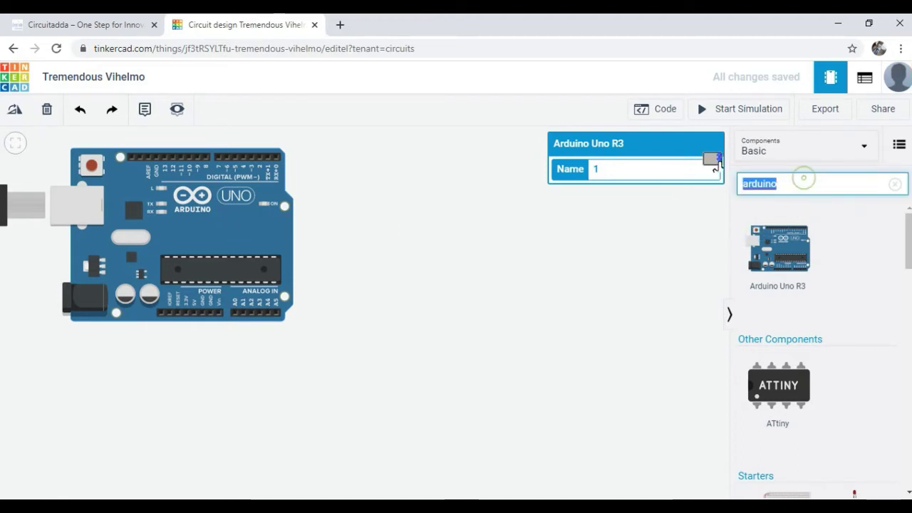
pyautogui.click(703, 152)
pyautogui.click(655, 109)
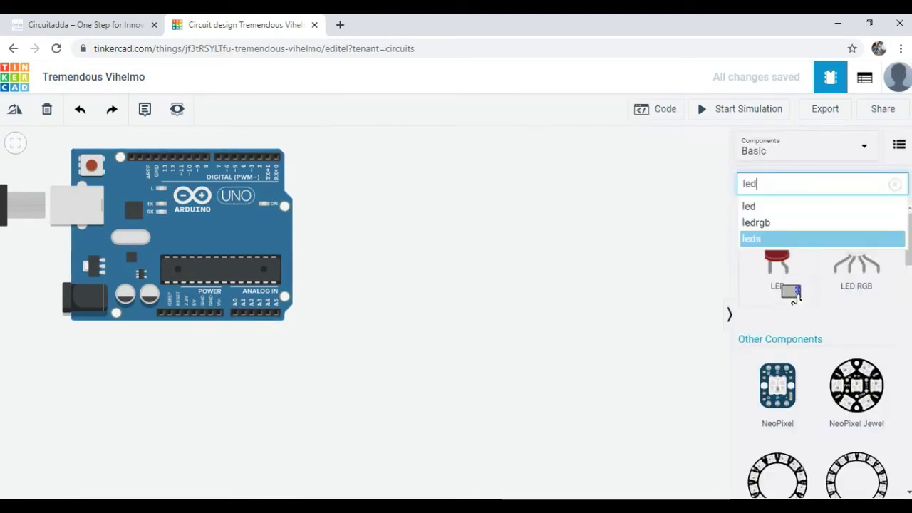
pyautogui.moveTo(789, 273); pyautogui.dragTo(411, 191)
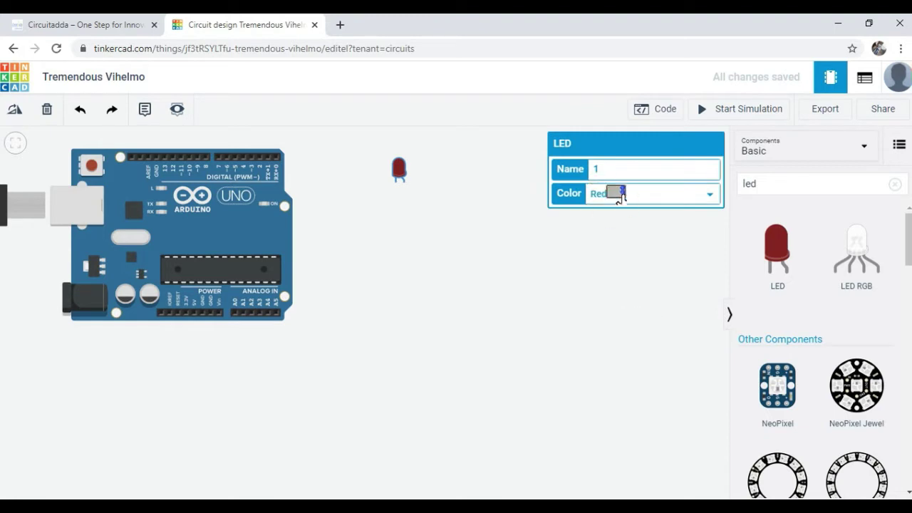
# - Change the LED's color to Blue and deselect it
pyautogui.click(650, 201)
pyautogui.click(640, 196)
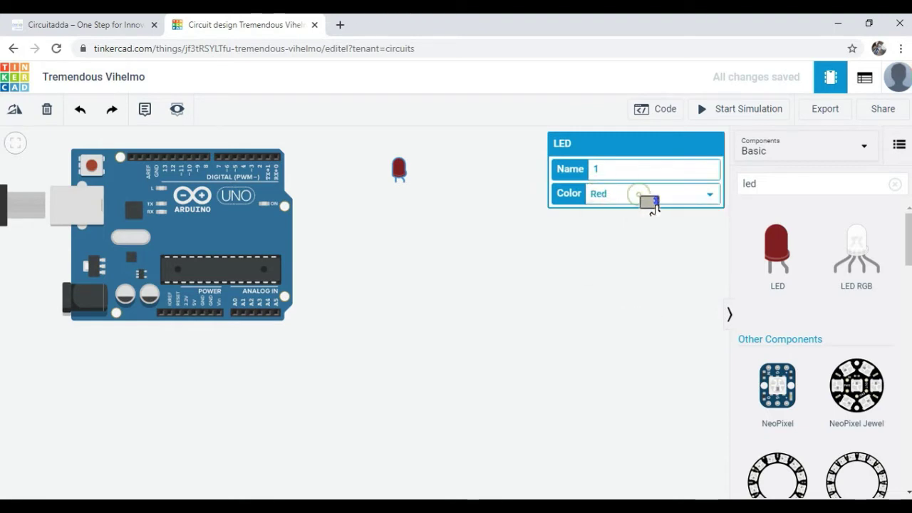
pyautogui.click(650, 202)
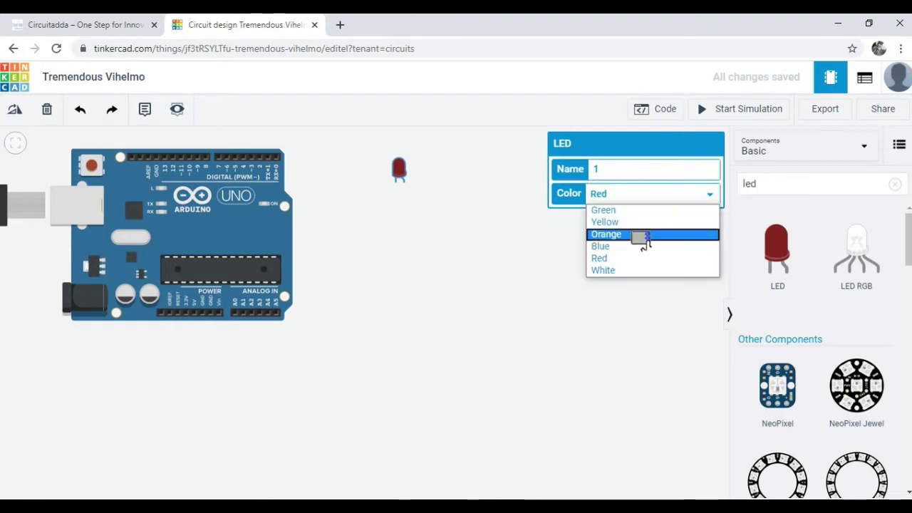
pyautogui.click(631, 251)
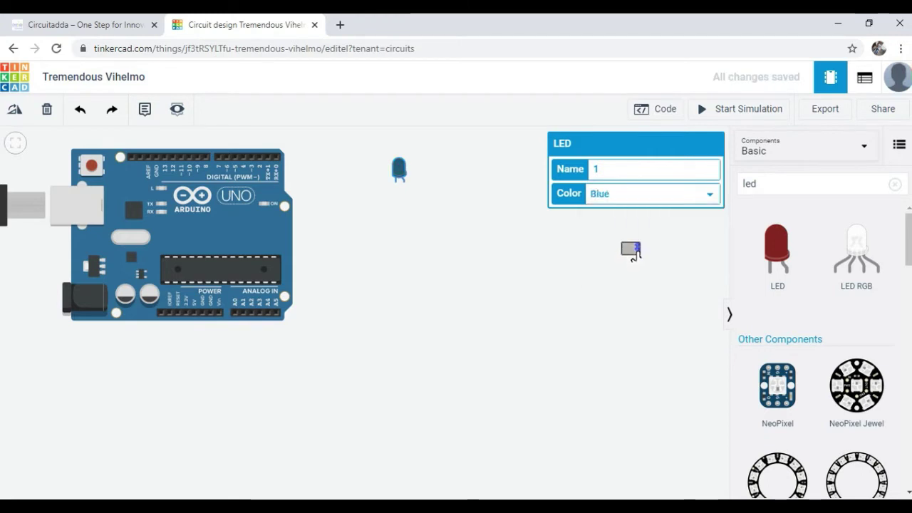
pyautogui.click(631, 247)
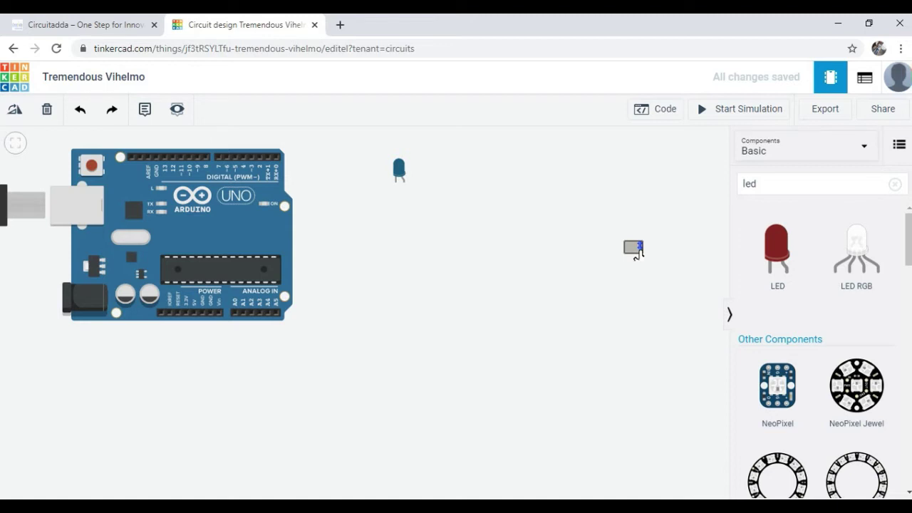
# - Clear the component search, place a Breadboard Small beside the Arduino, and seat the blue LED in its upper terminal rows
pyautogui.click(796, 190)
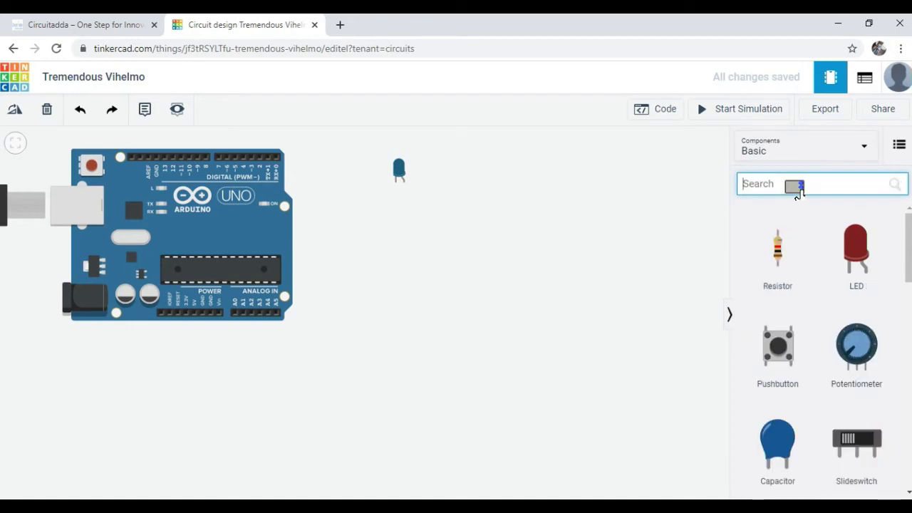
pyautogui.scroll(-5, 820, 246)
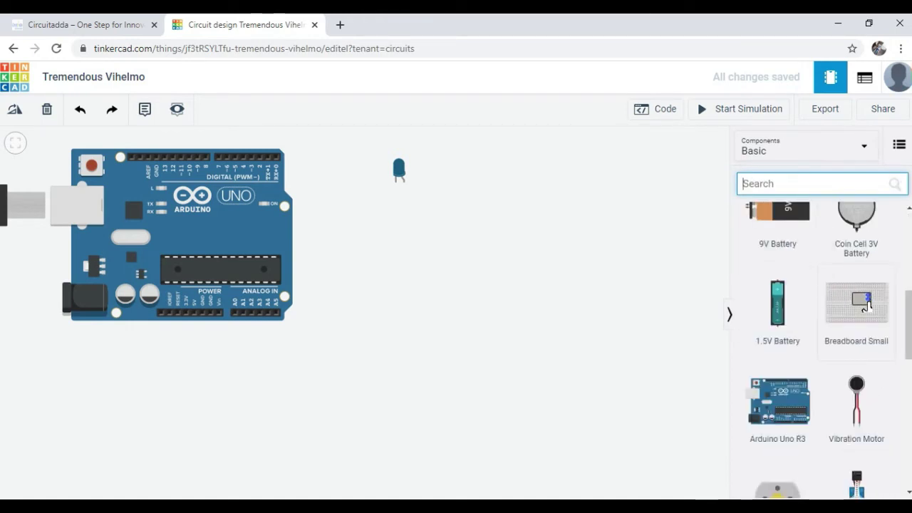
pyautogui.moveTo(865, 305); pyautogui.dragTo(466, 325)
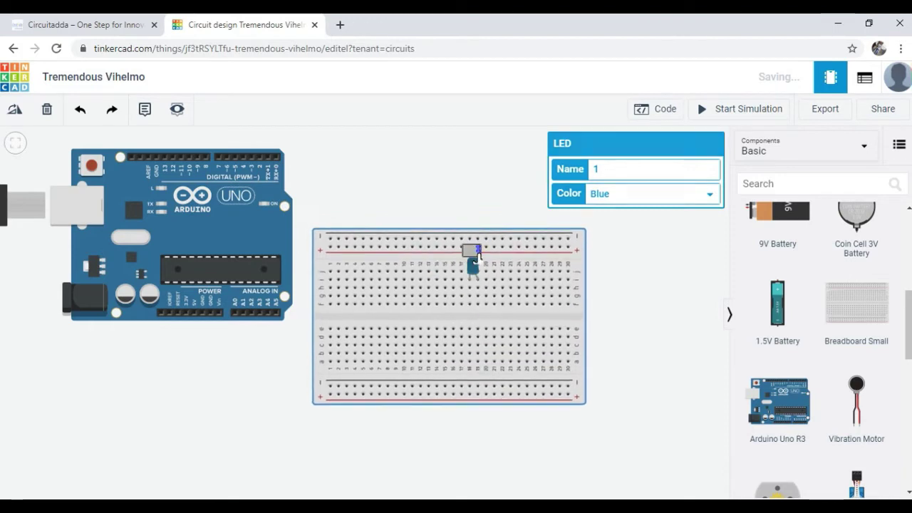
pyautogui.moveTo(477, 258); pyautogui.dragTo(498, 288)
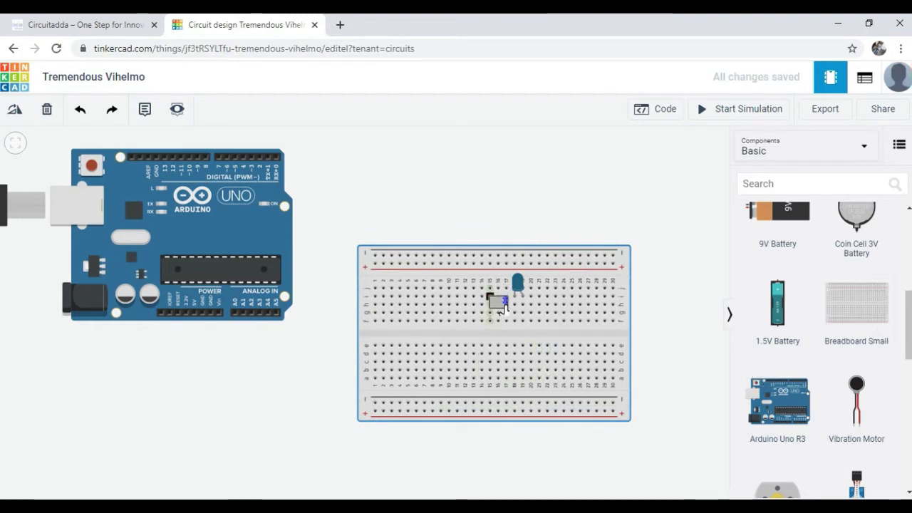
# - Examine how the holes of the breadboard's power rails and terminal columns are connected
pyautogui.moveTo(502, 309); pyautogui.dragTo(567, 347)
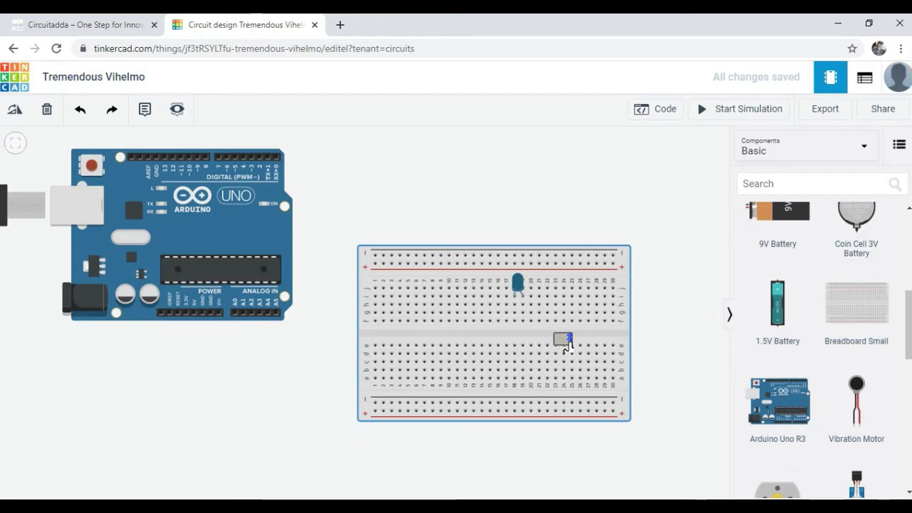
pyautogui.moveTo(567, 347)
pyautogui.mouseDown()
pyautogui.moveTo(594, 300)
pyautogui.moveTo(605, 392)
pyautogui.moveTo(382, 256)
pyautogui.moveTo(423, 262)
pyautogui.moveTo(390, 459)
pyautogui.moveTo(424, 420)
pyautogui.moveTo(440, 431)
pyautogui.moveTo(407, 269)
pyautogui.moveTo(449, 272)
pyautogui.moveTo(446, 265)
pyautogui.moveTo(468, 425)
pyautogui.moveTo(461, 420)
pyautogui.mouseUp()
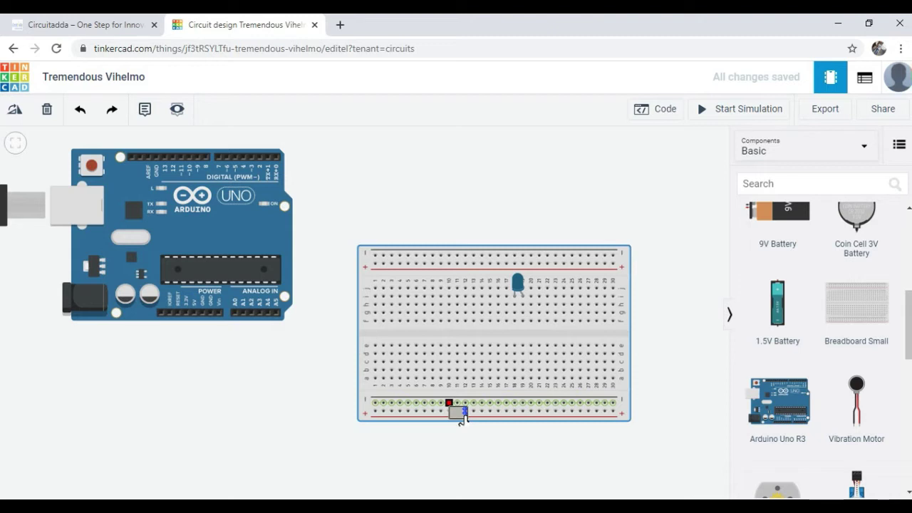
pyautogui.moveTo(461, 419)
pyautogui.mouseDown()
pyautogui.moveTo(428, 292)
pyautogui.moveTo(437, 266)
pyautogui.moveTo(477, 428)
pyautogui.moveTo(478, 400)
pyautogui.moveTo(433, 261)
pyautogui.moveTo(460, 263)
pyautogui.moveTo(371, 264)
pyautogui.moveTo(382, 287)
pyautogui.moveTo(382, 388)
pyautogui.moveTo(380, 250)
pyautogui.moveTo(452, 248)
pyautogui.moveTo(381, 248)
pyautogui.moveTo(515, 258)
pyautogui.moveTo(613, 247)
pyautogui.moveTo(371, 257)
pyautogui.moveTo(606, 263)
pyautogui.moveTo(529, 274)
pyautogui.moveTo(387, 272)
pyautogui.moveTo(568, 269)
pyautogui.moveTo(412, 265)
pyautogui.moveTo(513, 269)
pyautogui.mouseUp()
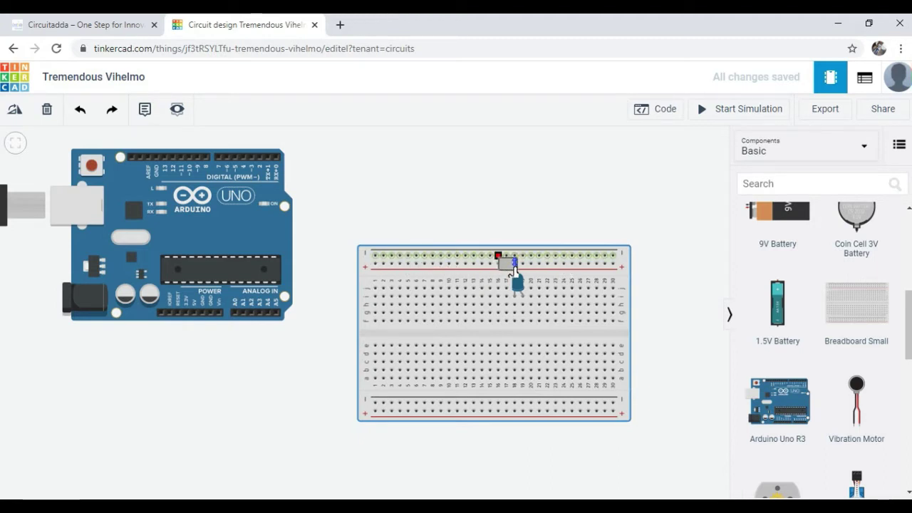
pyautogui.moveTo(513, 271); pyautogui.dragTo(408, 421)
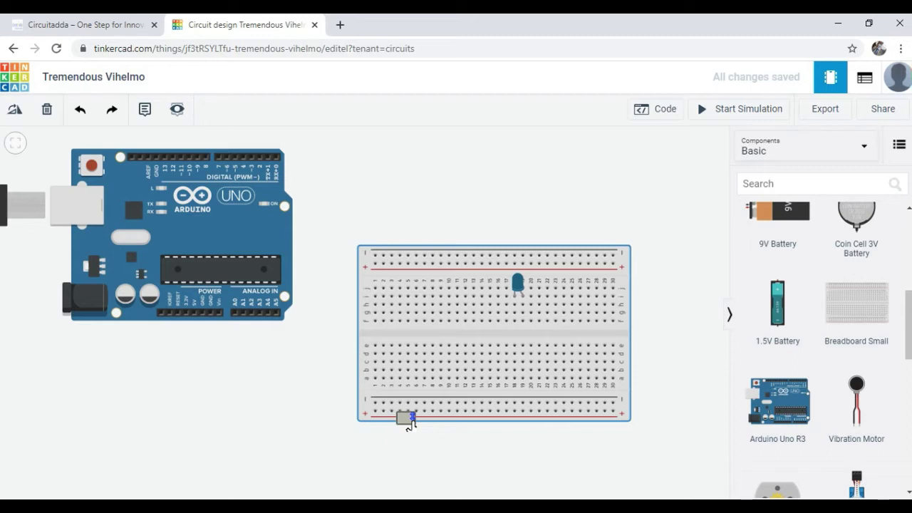
pyautogui.moveTo(409, 424); pyautogui.dragTo(461, 300)
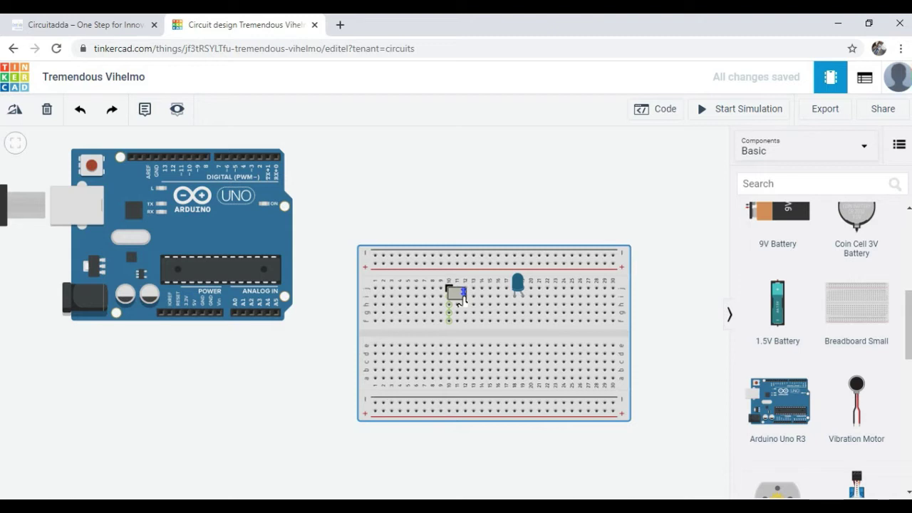
pyautogui.moveTo(462, 300)
pyautogui.mouseDown()
pyautogui.moveTo(470, 308)
pyautogui.moveTo(406, 305)
pyautogui.moveTo(407, 294)
pyautogui.moveTo(377, 299)
pyautogui.moveTo(399, 299)
pyautogui.moveTo(409, 326)
pyautogui.mouseUp()
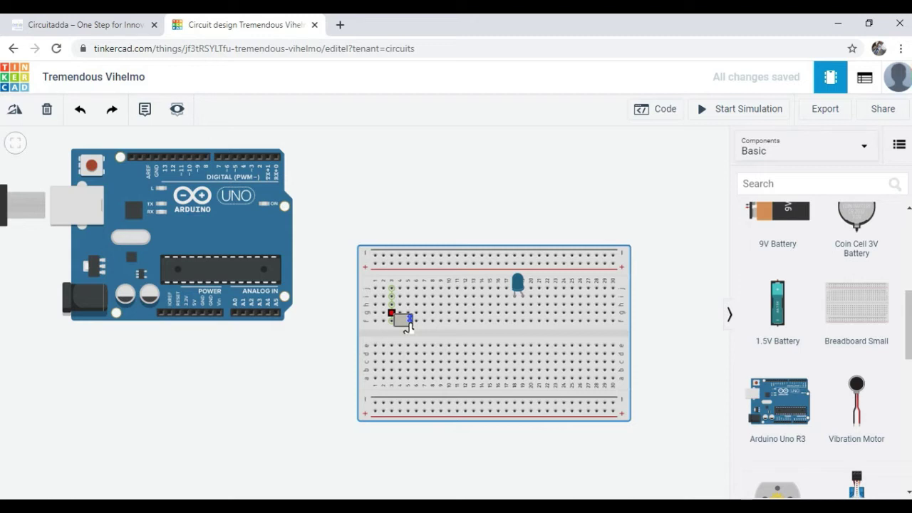
# - Place a second LED in the free space above the breadboard
pyautogui.moveTo(408, 326); pyautogui.dragTo(818, 351)
pyautogui.scroll(5, 818, 345)
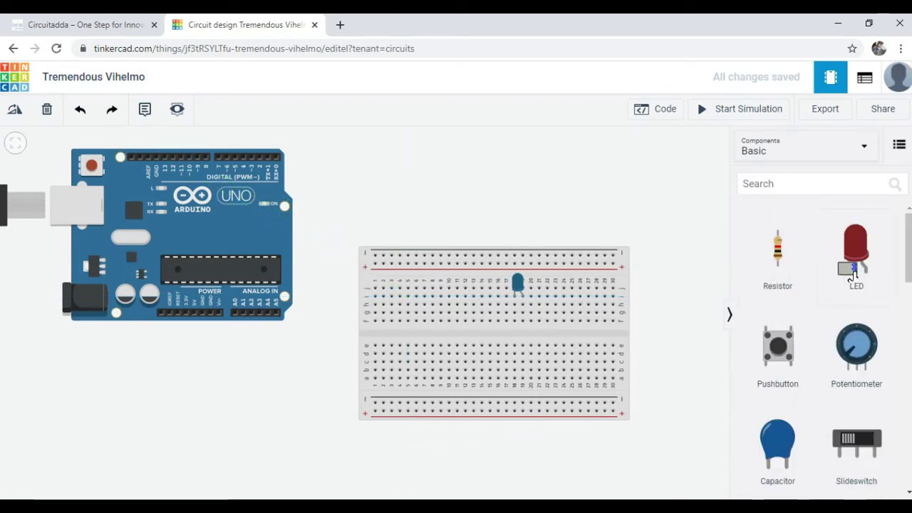
pyautogui.click(854, 256)
pyautogui.click(527, 175)
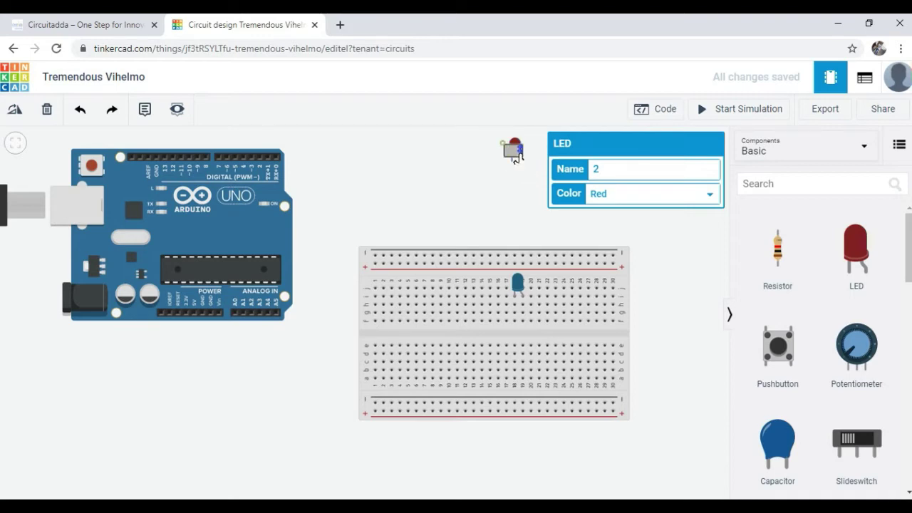
# - Delete the second LED above the breadboard and shift the breadboard slightly upward
pyautogui.press('Delete')
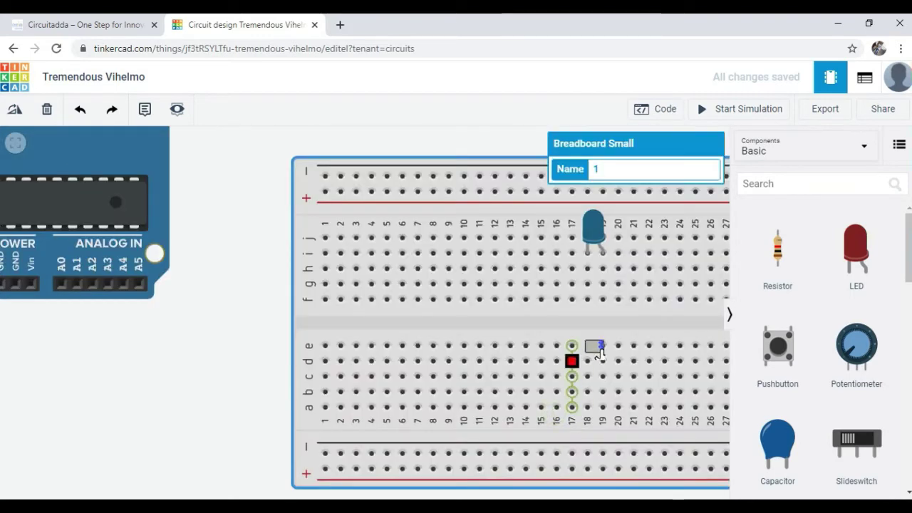
pyautogui.moveTo(600, 353)
pyautogui.mouseDown()
pyautogui.moveTo(614, 335)
pyautogui.moveTo(599, 265)
pyautogui.moveTo(584, 265)
pyautogui.moveTo(611, 257)
pyautogui.moveTo(614, 271)
pyautogui.moveTo(383, 352)
pyautogui.moveTo(354, 281)
pyautogui.moveTo(371, 251)
pyautogui.moveTo(356, 265)
pyautogui.moveTo(356, 249)
pyautogui.moveTo(352, 287)
pyautogui.moveTo(373, 242)
pyautogui.moveTo(362, 277)
pyautogui.moveTo(379, 294)
pyautogui.moveTo(403, 244)
pyautogui.moveTo(431, 246)
pyautogui.moveTo(440, 278)
pyautogui.moveTo(399, 244)
pyautogui.moveTo(397, 306)
pyautogui.moveTo(417, 265)
pyautogui.moveTo(399, 268)
pyautogui.moveTo(396, 287)
pyautogui.mouseUp()
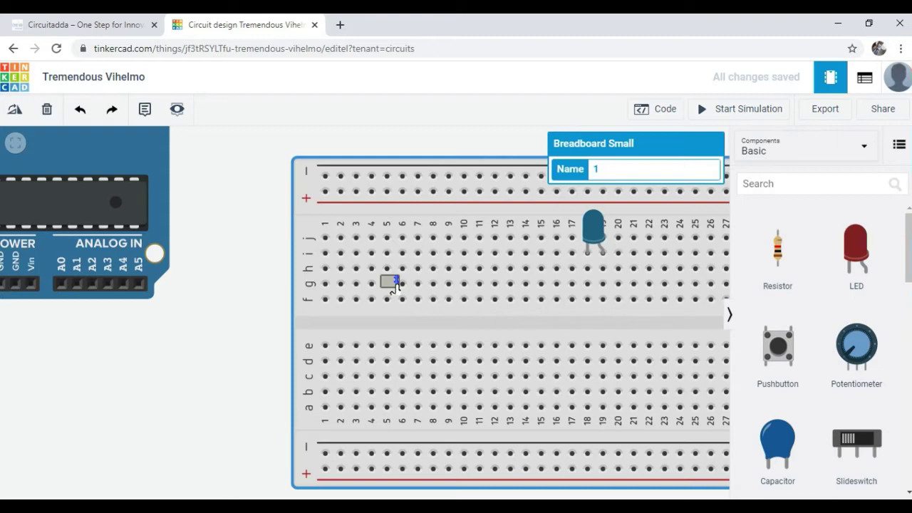
pyautogui.moveTo(395, 285)
pyautogui.mouseDown()
pyautogui.moveTo(409, 253)
pyautogui.moveTo(424, 254)
pyautogui.moveTo(421, 244)
pyautogui.moveTo(431, 247)
pyautogui.moveTo(431, 264)
pyautogui.moveTo(436, 257)
pyautogui.mouseUp()
pyautogui.hotkey('ctrl', 'z')
pyautogui.hotkey('ctrl', 'z')
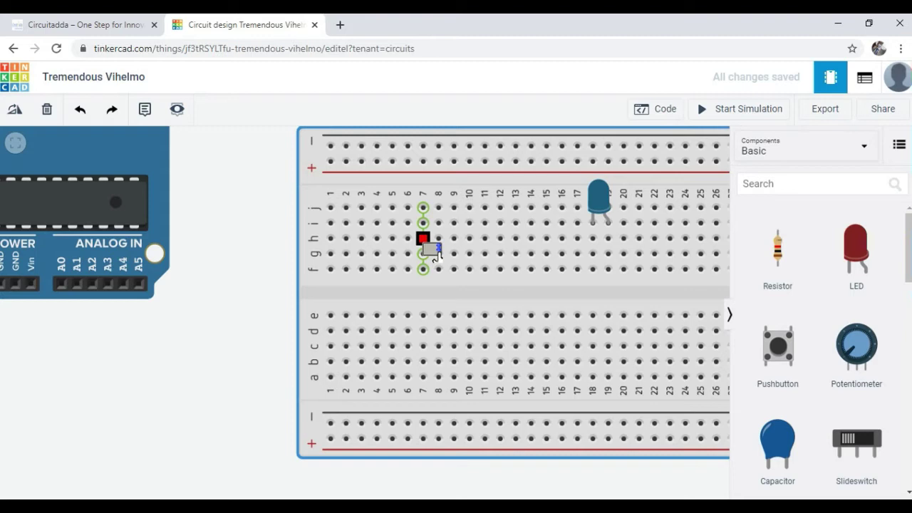
pyautogui.moveTo(436, 257); pyautogui.dragTo(586, 201)
pyautogui.moveTo(636, 237); pyautogui.dragTo(604, 228)
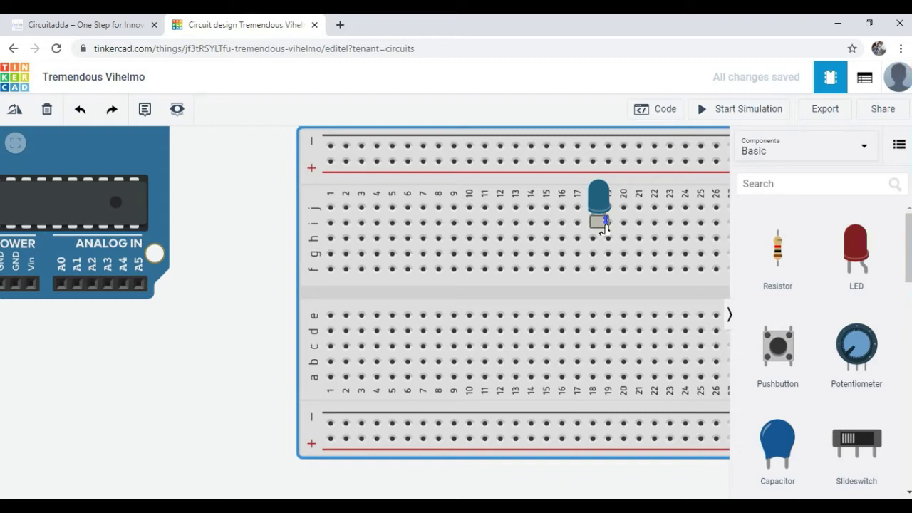
pyautogui.scroll(-5, 603, 225)
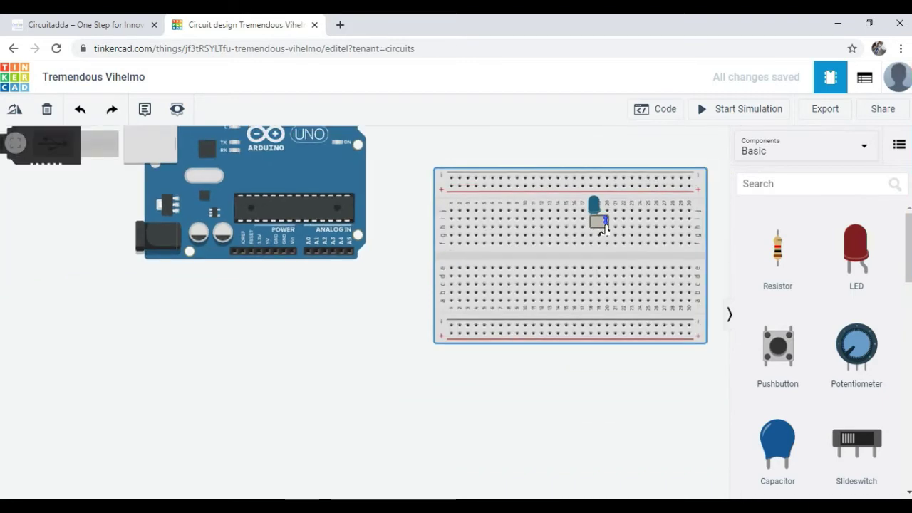
# - Wire Arduino digital pin 13 to breadboard hole g19, in the column of the blue LED's anode
pyautogui.moveTo(589, 240); pyautogui.dragTo(385, 164)
pyautogui.scroll(1, 466, 239)
pyautogui.scroll(-3, 469, 243)
pyautogui.scroll(3, 368, 146)
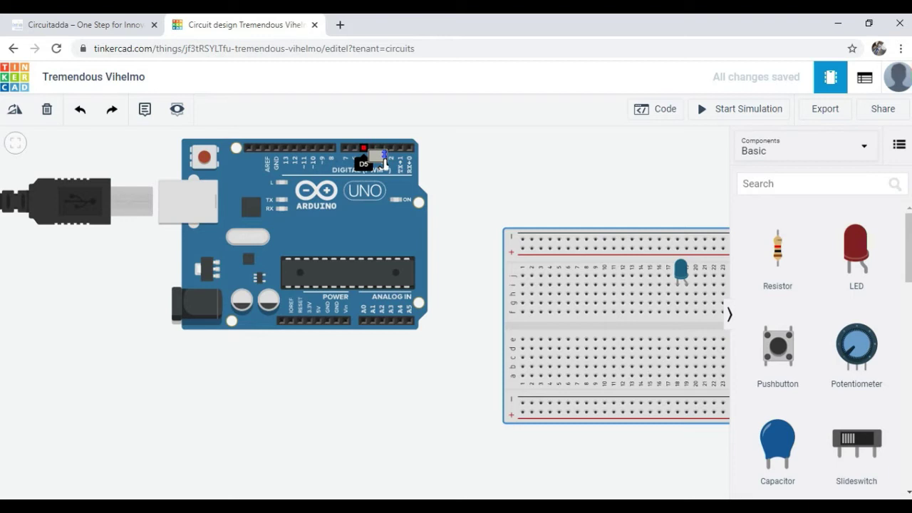
pyautogui.click(383, 161)
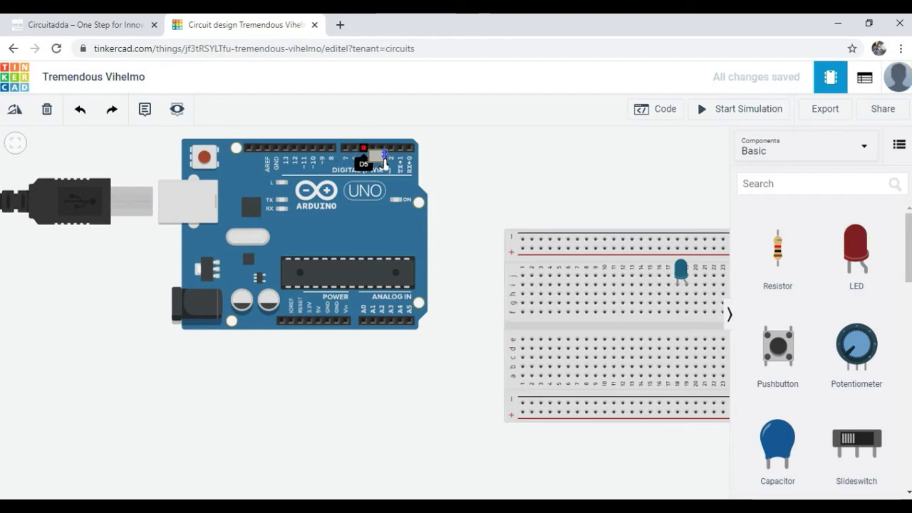
pyautogui.moveTo(382, 161); pyautogui.dragTo(698, 318)
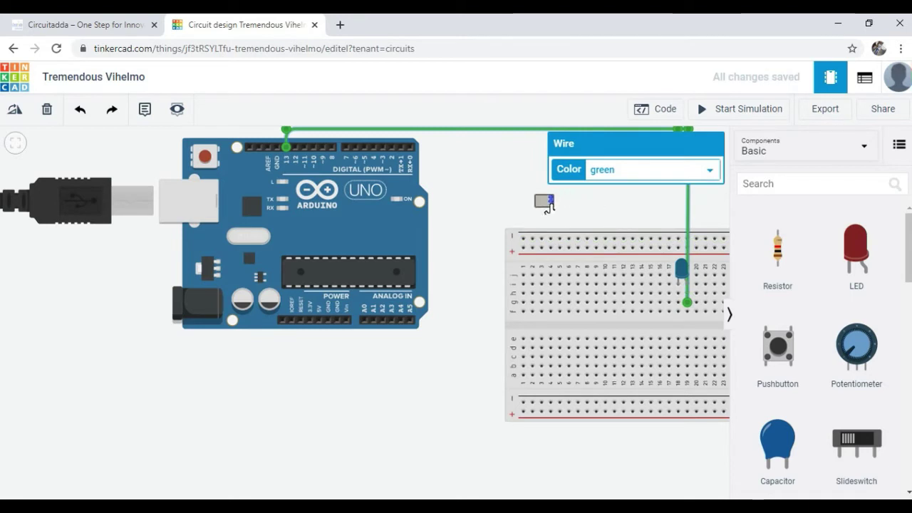
pyautogui.click(543, 201)
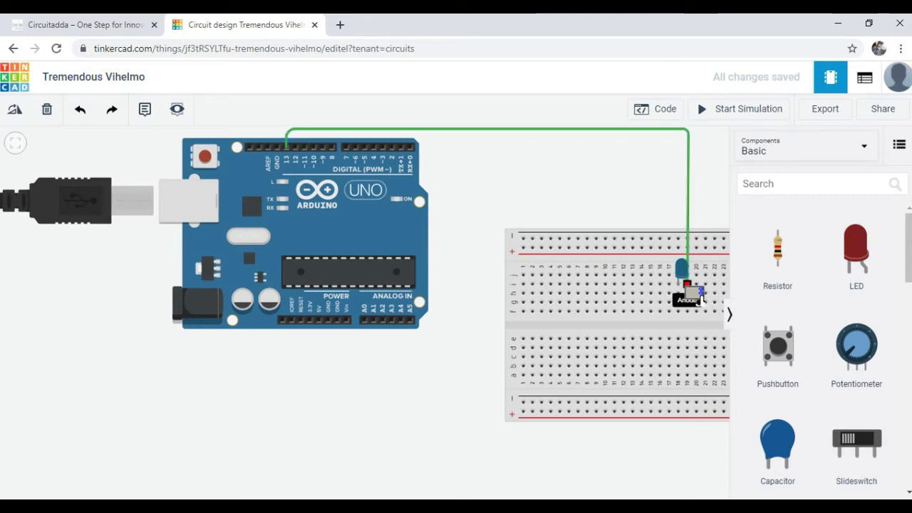
pyautogui.scroll(5, 632, 308)
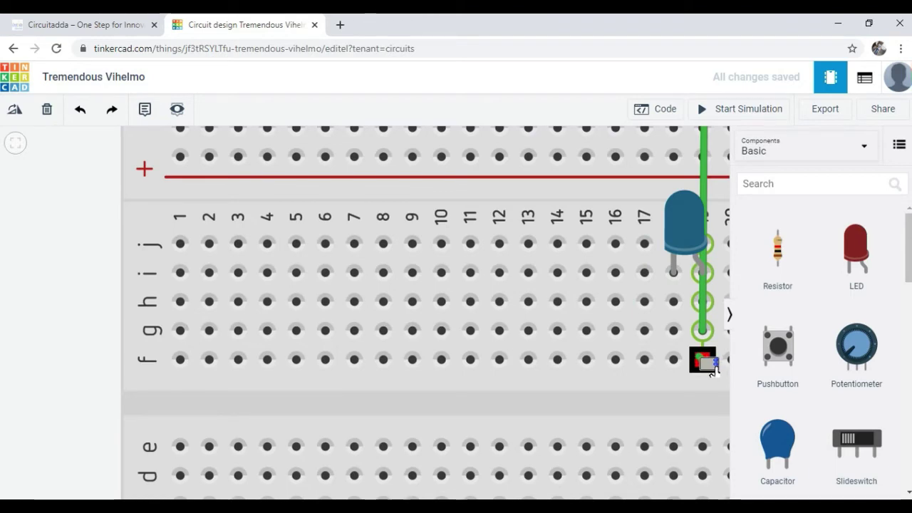
pyautogui.click(703, 365)
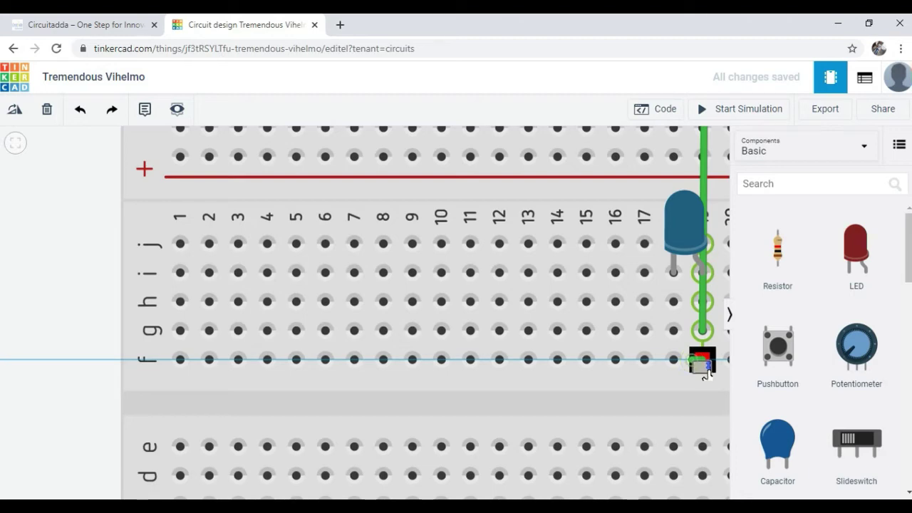
pyautogui.scroll(-4, 703, 370)
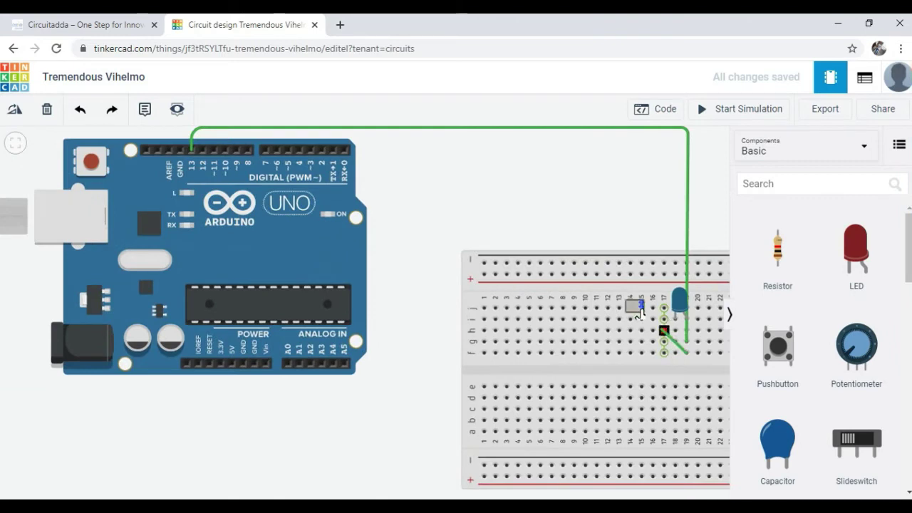
pyautogui.click(82, 113)
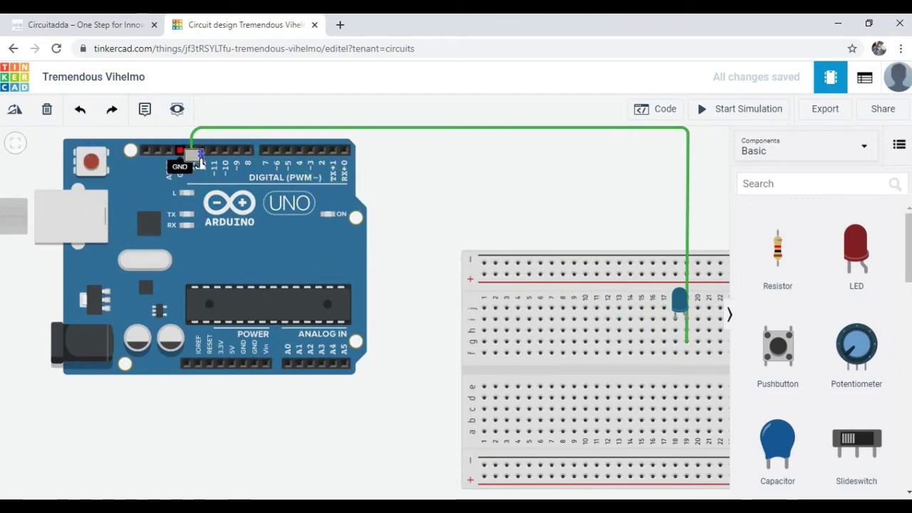
# - Wire the Arduino's GND pin in the power header to breadboard hole g18, in the LED's other leg column
pyautogui.moveTo(712, 295); pyautogui.dragTo(686, 341)
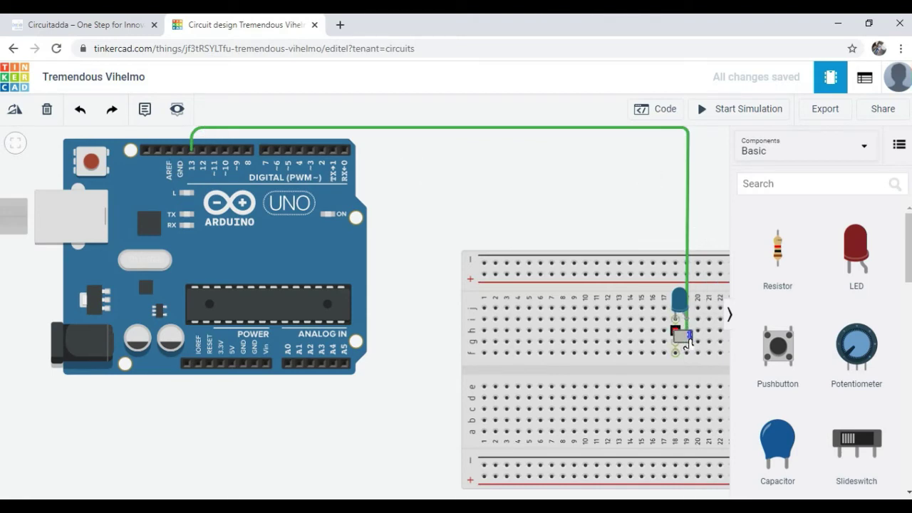
pyautogui.click(243, 365)
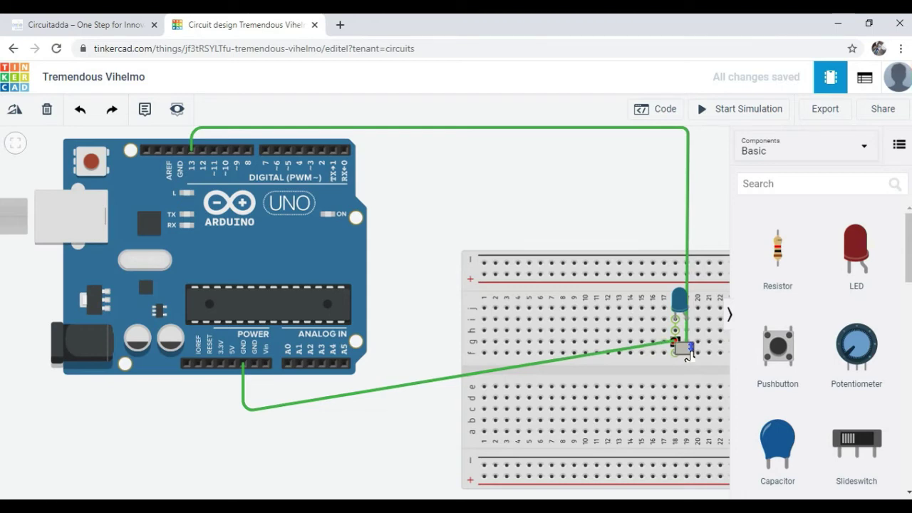
pyautogui.click(675, 343)
pyautogui.click(454, 198)
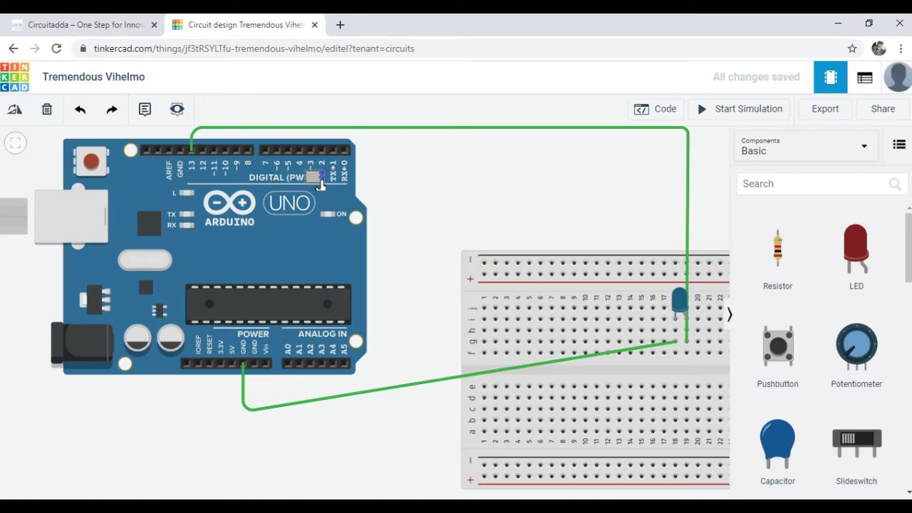
# - Move the Arduino Uno farther away from the breadboard and deselect everything
pyautogui.moveTo(163, 152); pyautogui.dragTo(7, 119)
pyautogui.scroll(2, 230, 205)
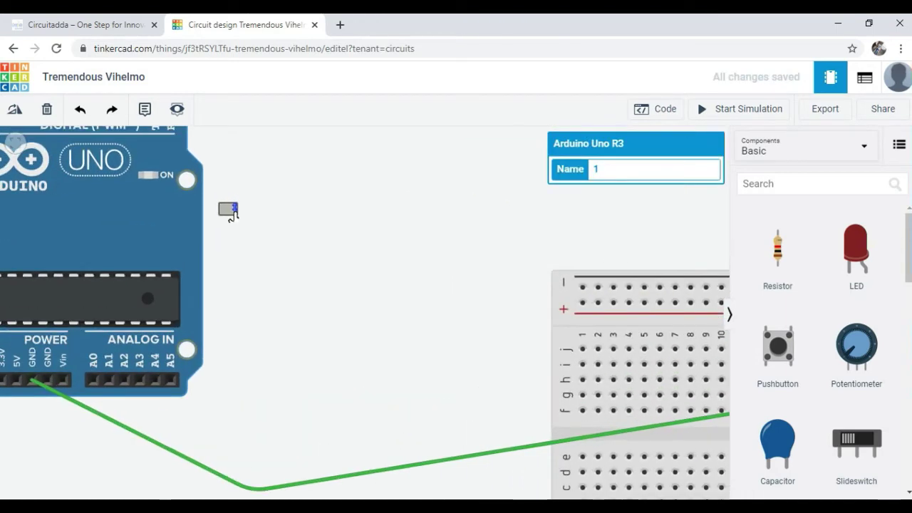
pyautogui.scroll(-3, 171, 238)
pyautogui.scroll(2, 16, 245)
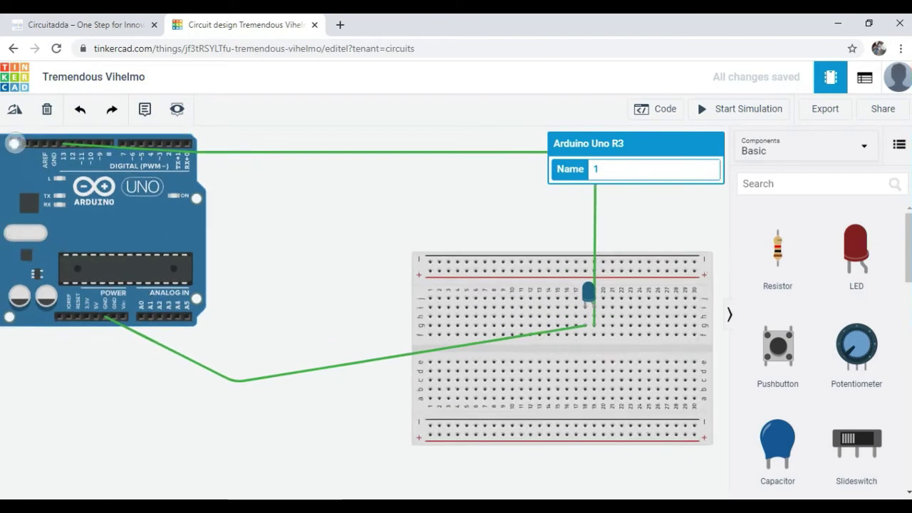
pyautogui.click(134, 335)
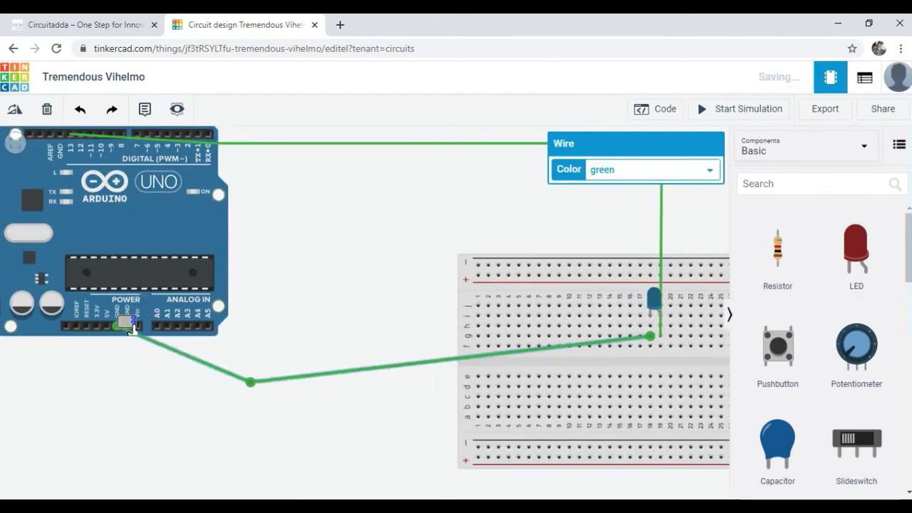
pyautogui.click(301, 297)
pyautogui.scroll(-3, 302, 298)
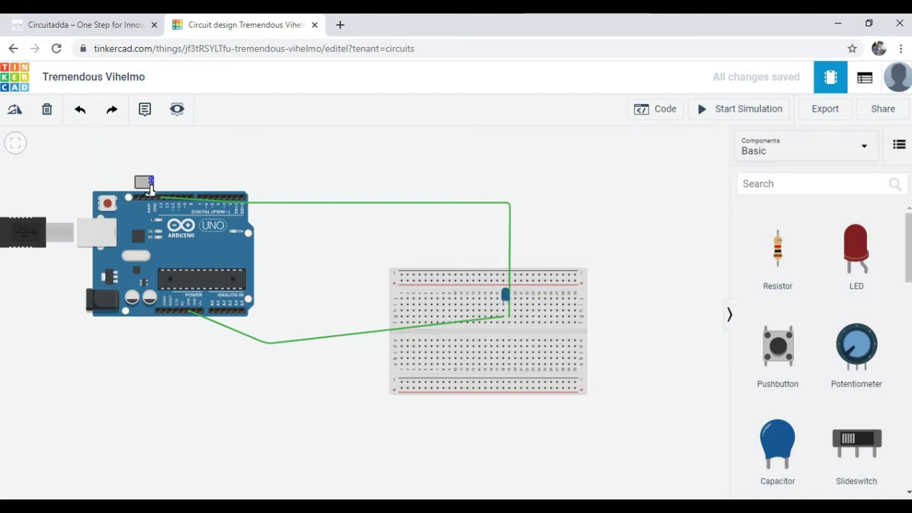
pyautogui.scroll(3, 149, 186)
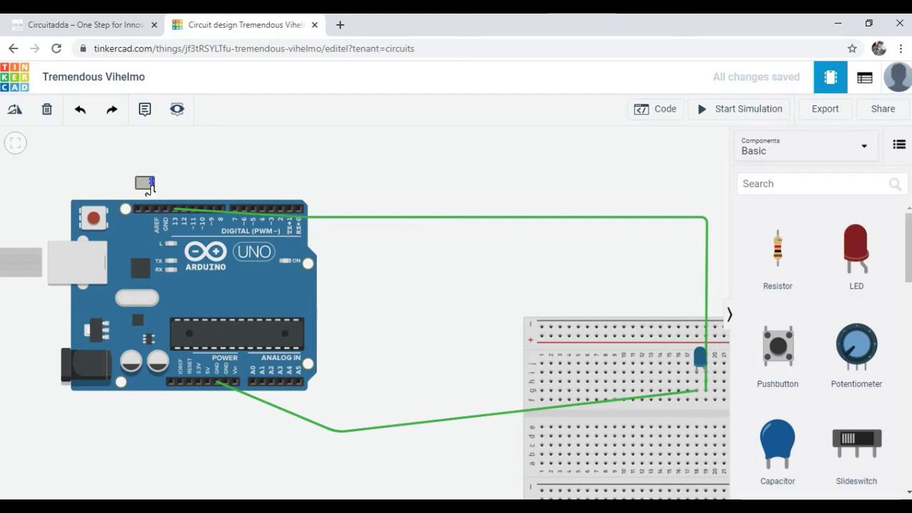
pyautogui.click(147, 184)
pyautogui.moveTo(150, 187); pyautogui.dragTo(307, 253)
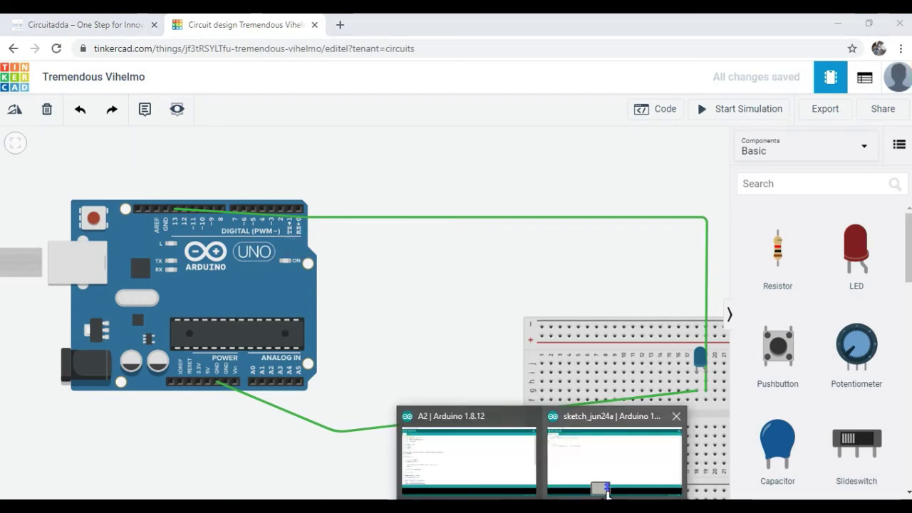
# - Switch to the Arduino IDE, open the built-in Basics example Blink, and maximize its window
pyautogui.click(602, 486)
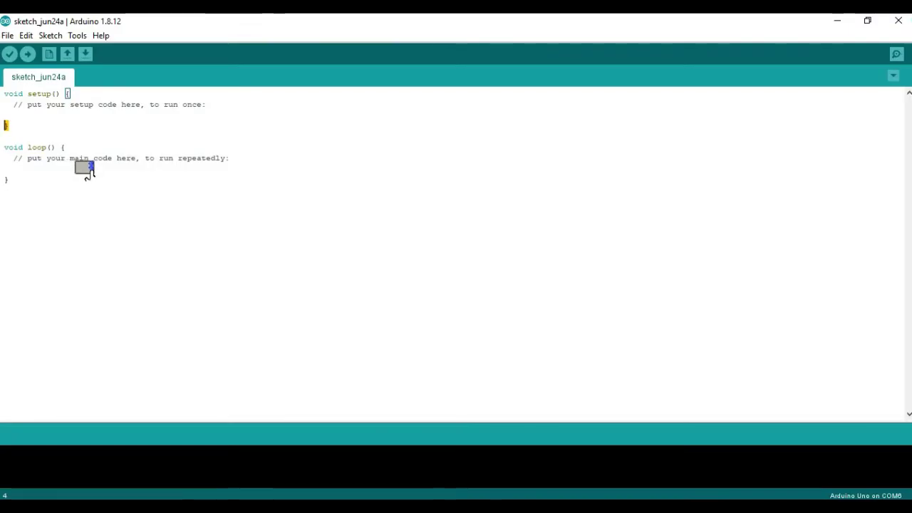
pyautogui.click(8, 35)
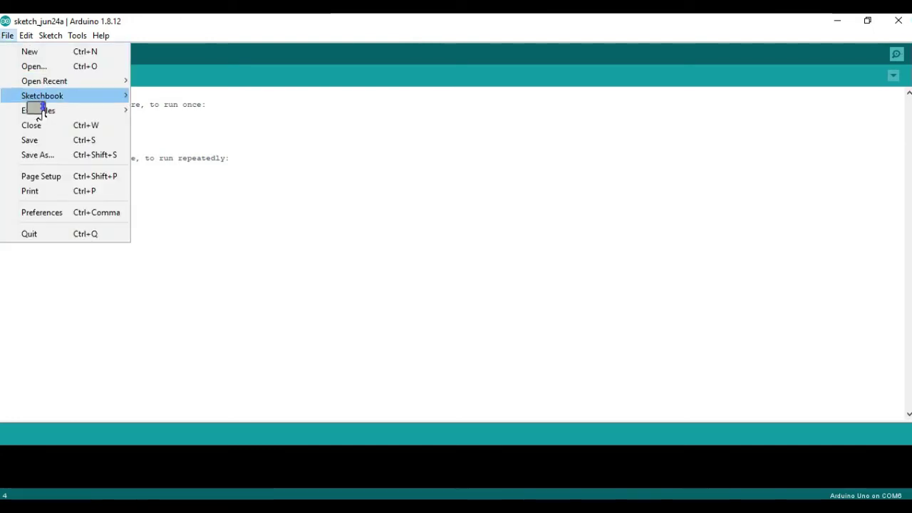
pyautogui.moveTo(66, 114)
pyautogui.moveTo(173, 139)
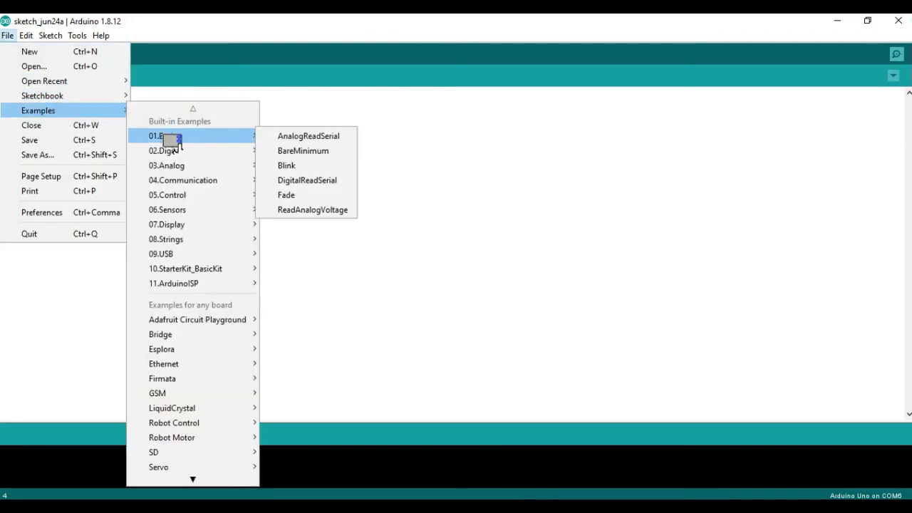
pyautogui.click(286, 165)
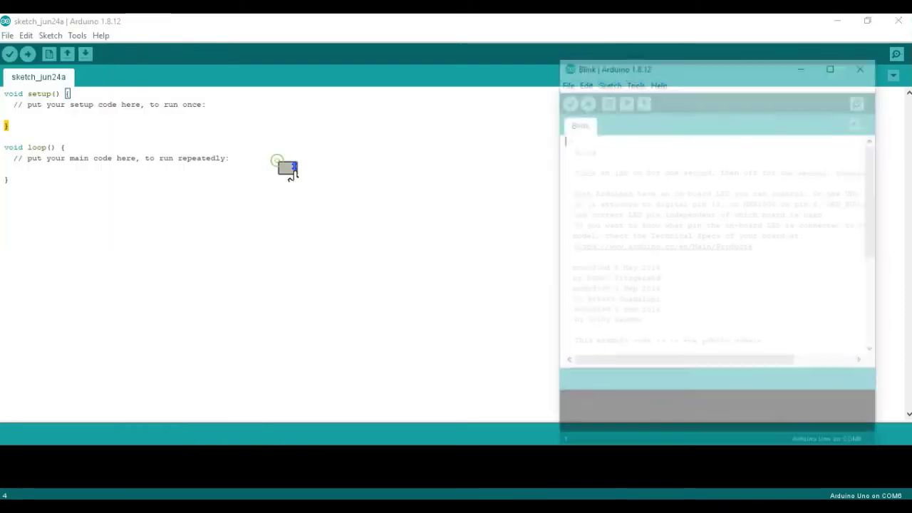
pyautogui.click(833, 63)
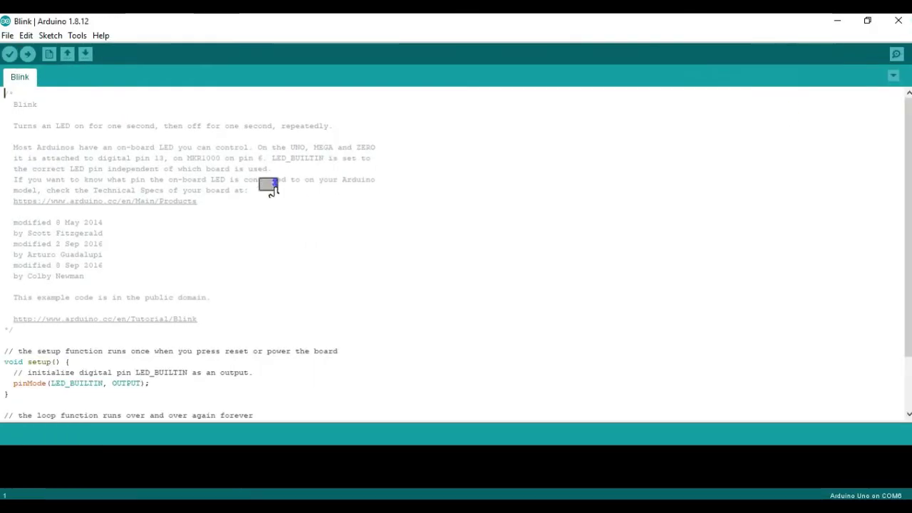
# - Remove the Blink sketch's header comment and delete the LED_BUILTIN argument from the pinMode call
pyautogui.scroll(-3, 224, 292)
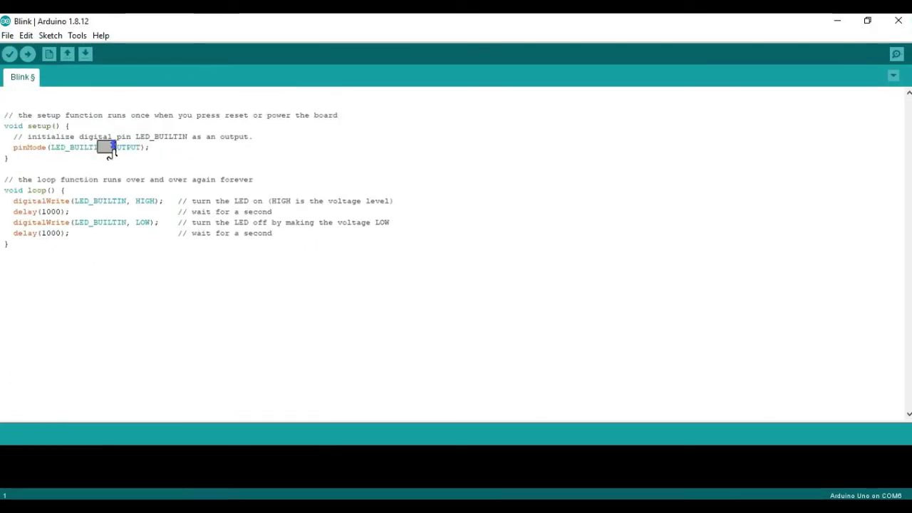
pyautogui.click(84, 138)
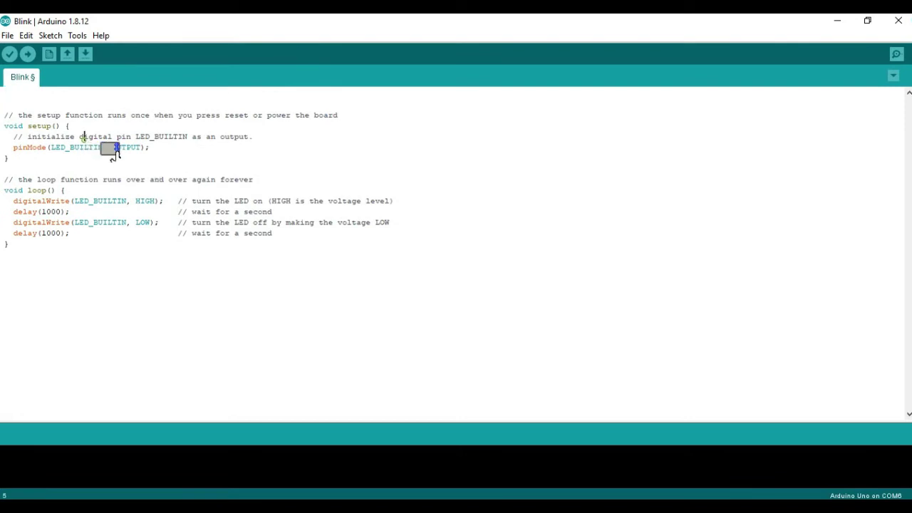
pyautogui.press('Down')
pyautogui.press('Right')
pyautogui.press('Right')
pyautogui.press('Right')
pyautogui.press('Right')
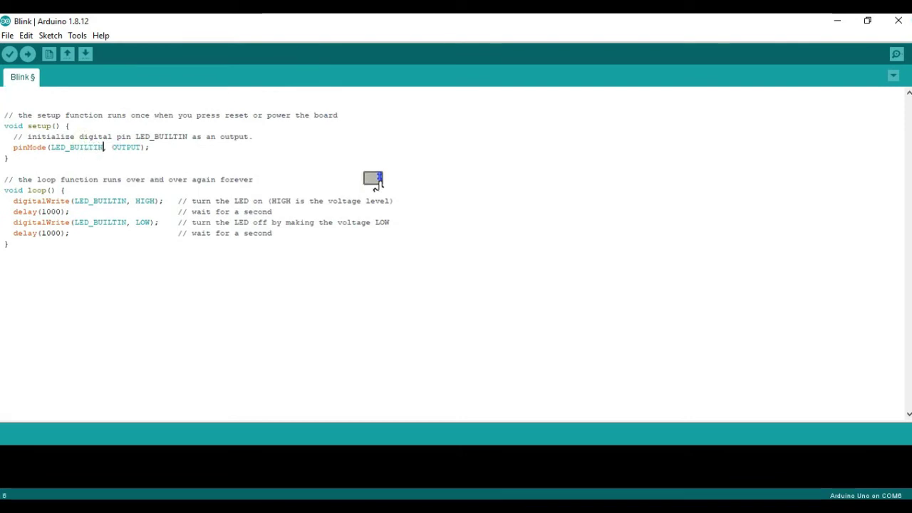
pyautogui.press('BackSpace')
pyautogui.press('BackSpace')
pyautogui.press('BackSpace')
pyautogui.press('BackSpace')
pyautogui.press('BackSpace')
pyautogui.press('BackSpace')
pyautogui.press('BackSpace')
pyautogui.press('BackSpace')
pyautogui.press('BackSpace')
pyautogui.press('BackSpace')
pyautogui.press('BackSpace')
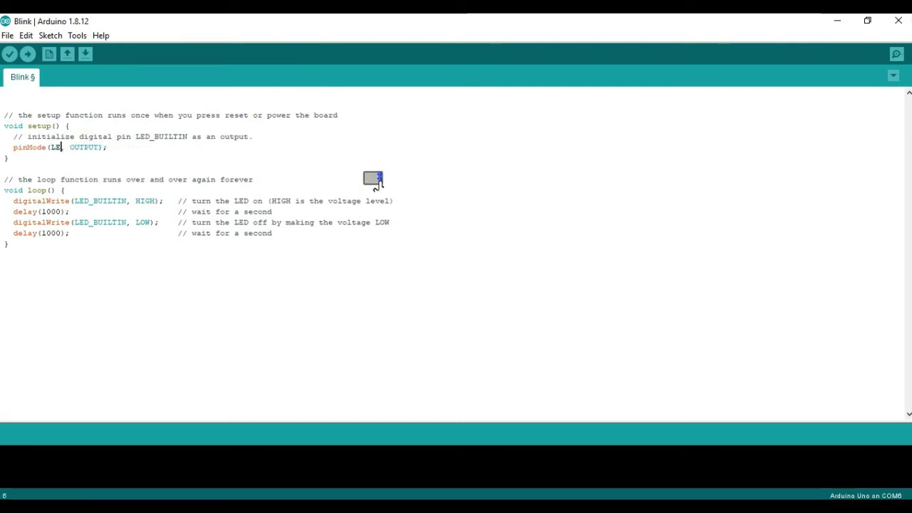
pyautogui.press('BackSpace')
pyautogui.click(359, 168)
pyautogui.write('213')
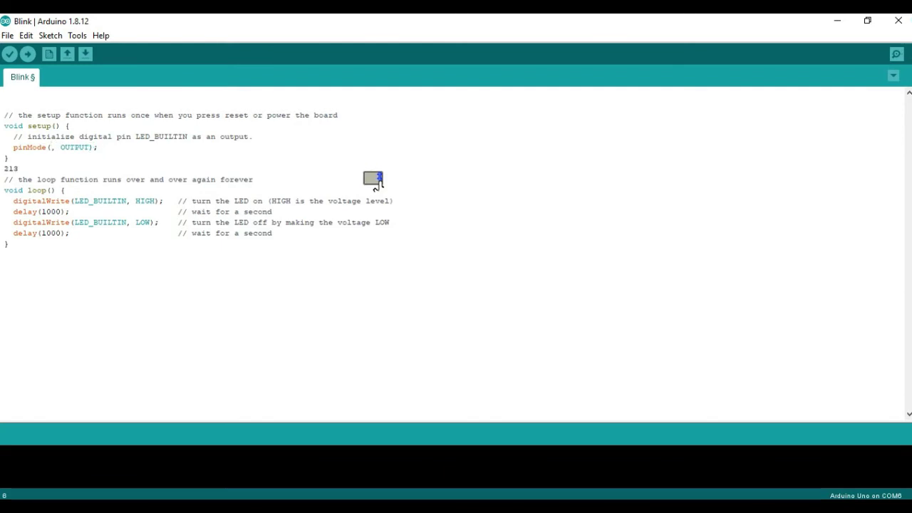
pyautogui.press('BackSpace')
pyautogui.press('BackSpace')
pyautogui.press('BackSpace')
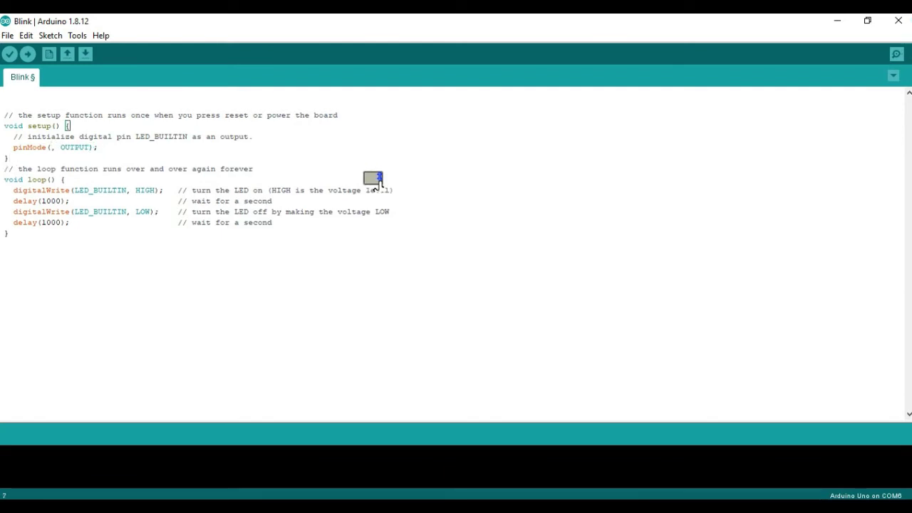
# - Place the cursor at pinMode's empty pin argument in setup and delete stray characters from the sketch
pyautogui.press('Up')
pyautogui.press('Right')
pyautogui.press('Right')
pyautogui.press('Right')
pyautogui.press('Right')
pyautogui.press('Right')
pyautogui.press('Right')
pyautogui.press('Right')
pyautogui.press('Right')
pyautogui.press('Right')
pyautogui.click(373, 175)
pyautogui.press('BackSpace')
pyautogui.press('BackSpace')
pyautogui.press('BackSpace')
pyautogui.press('BackSpace')
pyautogui.press('BackSpace')
pyautogui.press('BackSpace')
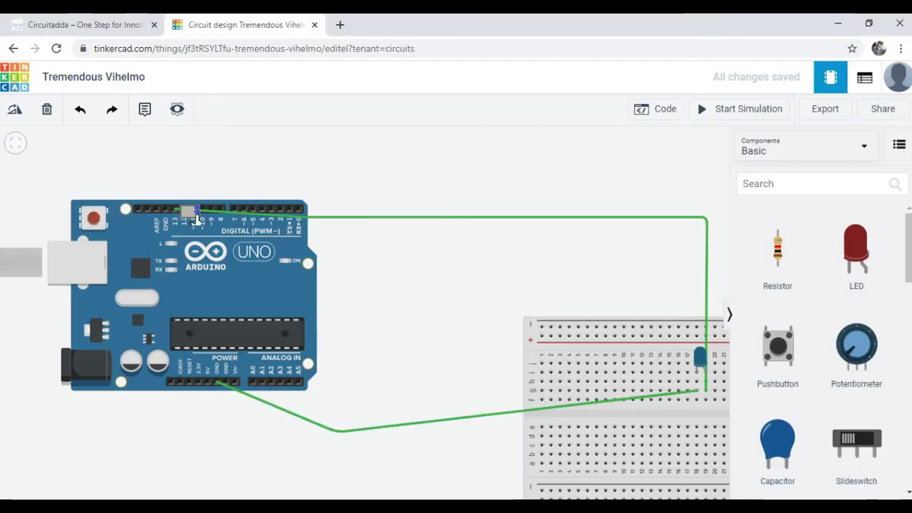
# - Switch back to the Tinkercad circuit and check which Arduino digital pin the LED wire uses
pyautogui.click(191, 215)
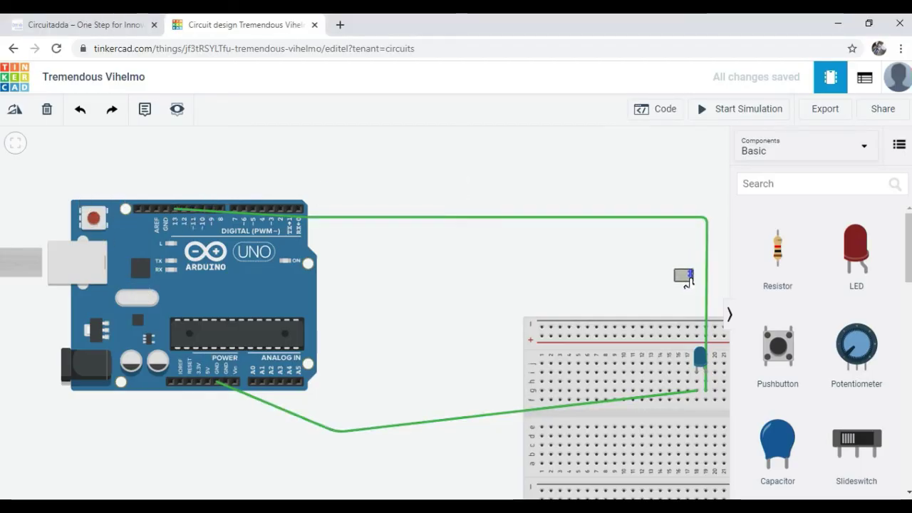
# - Switch back to the Arduino IDE and highlight the OUTPUT argument of the pinMode call in setup
pyautogui.click(580, 458)
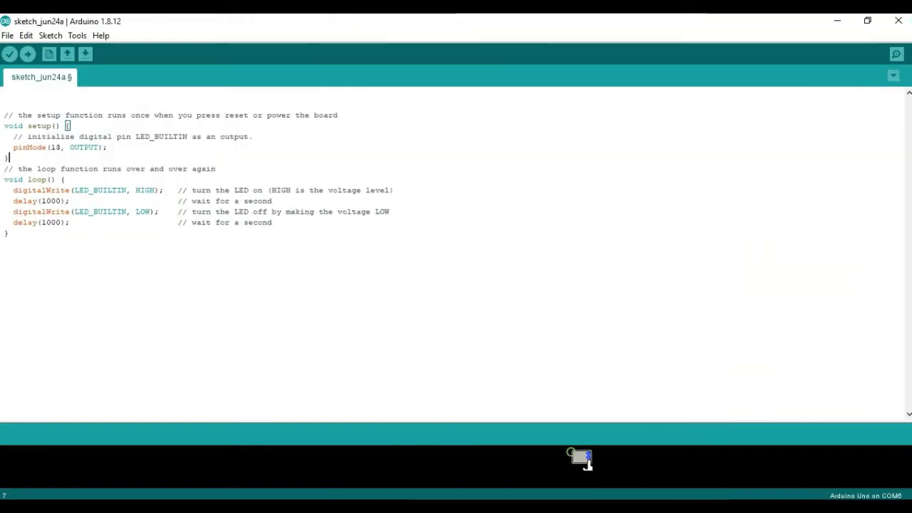
pyautogui.moveTo(60, 153); pyautogui.dragTo(91, 169)
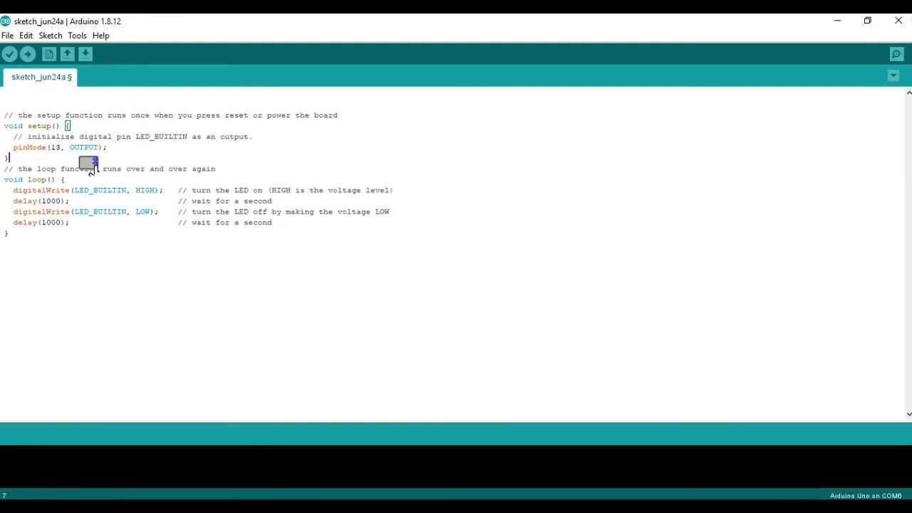
pyautogui.moveTo(91, 168); pyautogui.dragTo(208, 151)
pyautogui.doubleClick(56, 147)
pyautogui.press('Right')
pyautogui.press('Right')
pyautogui.press('Right')
pyautogui.hotkey('shift', 'Right')
pyautogui.hotkey('shift', 'Right')
pyautogui.hotkey('shift', 'Right')
pyautogui.hotkey('shift', 'Right')
pyautogui.hotkey('shift', 'Right')
pyautogui.hotkey('shift', 'Right')
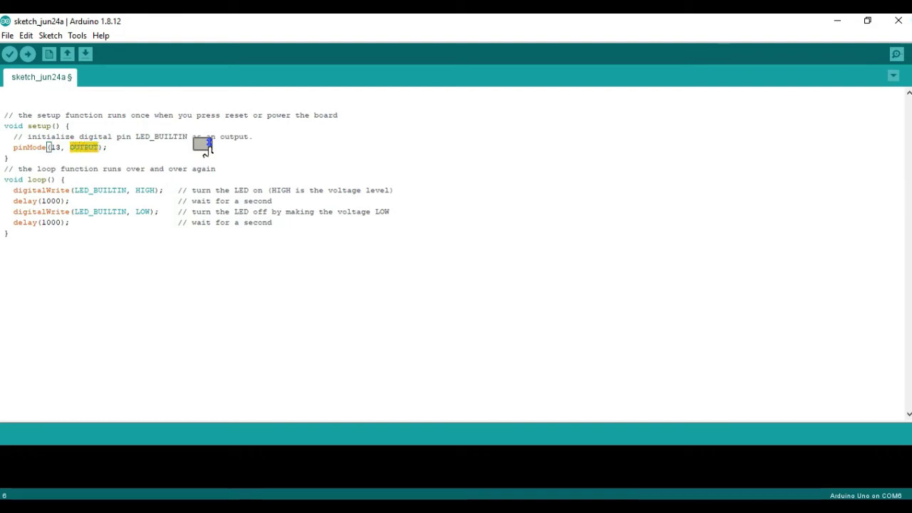
pyautogui.press('Right')
pyautogui.press('Right')
pyautogui.press('Right')
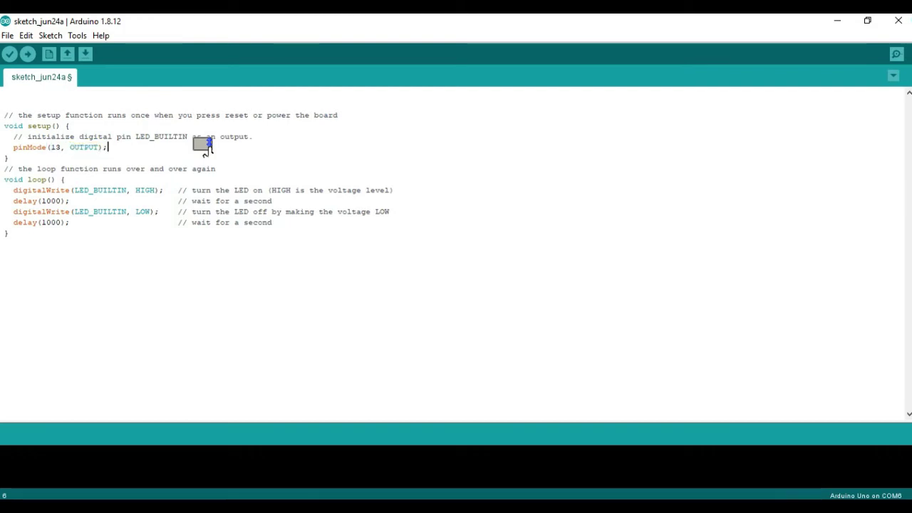
pyautogui.press('Down')
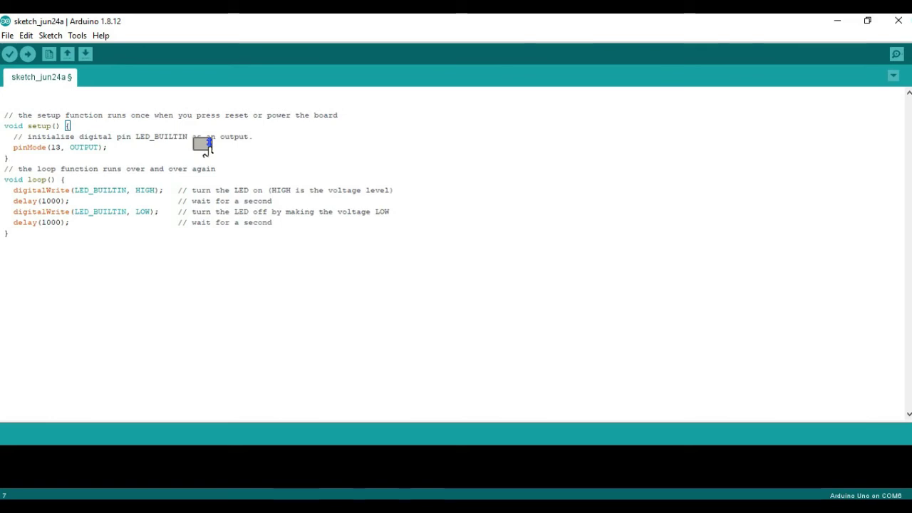
# - Highlight the complete pinMode(13, OUTPUT); statement in setup for review
pyautogui.press('Left')
pyautogui.press('Left')
pyautogui.press('Right')
pyautogui.hotkey('shift', 'Left')
pyautogui.hotkey('shift', 'Left')
pyautogui.hotkey('shift', 'Left')
pyautogui.hotkey('shift', 'Left')
pyautogui.hotkey('shift', 'Left')
pyautogui.hotkey('shift', 'Left')
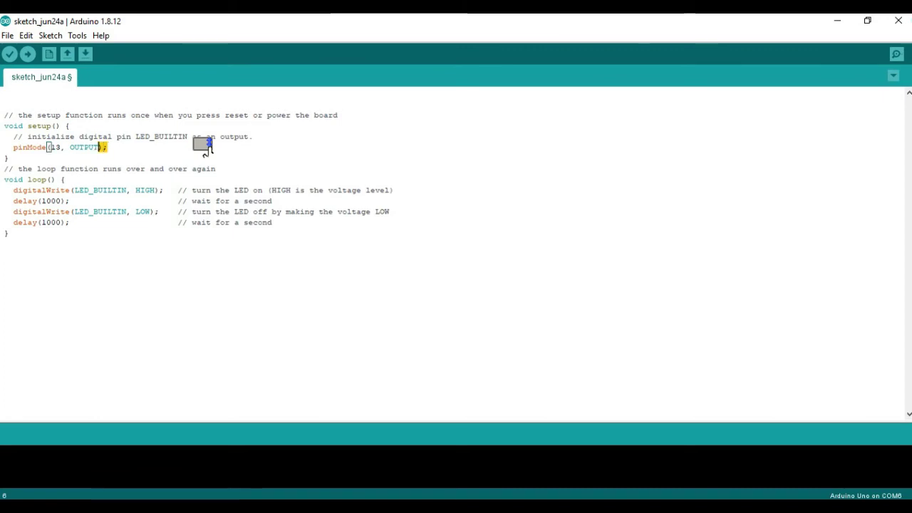
pyautogui.hotkey('shift', 'Left')
pyautogui.hotkey('shift', 'Left')
pyautogui.hotkey('shift', 'Left')
pyautogui.hotkey('shift', 'Left')
pyautogui.hotkey('shift', 'Left')
pyautogui.hotkey('shift', 'Left')
pyautogui.hotkey('shift', 'Left')
pyautogui.hotkey('shift', 'Left')
pyautogui.hotkey('shift', 'Left')
pyautogui.hotkey('shift', 'Left')
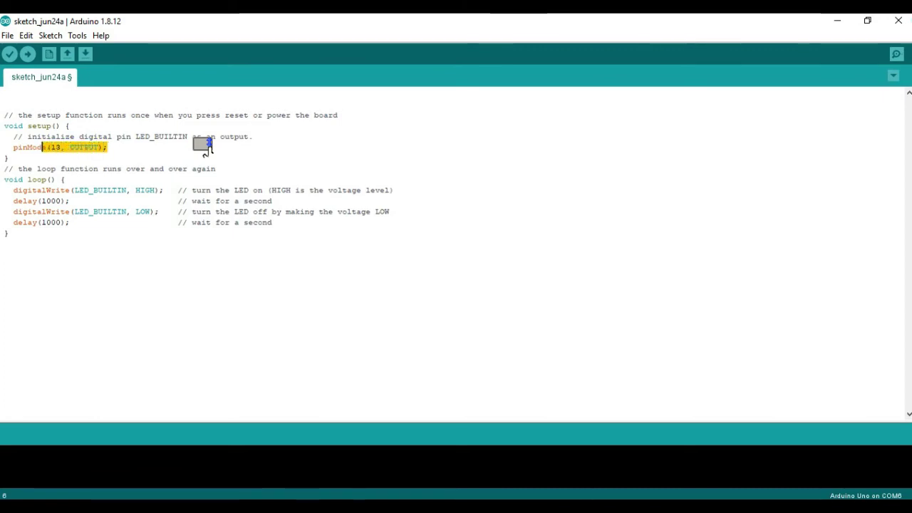
pyautogui.hotkey('shift', 'Left')
pyautogui.hotkey('shift', 'Left')
pyautogui.hotkey('shift', 'Left')
pyautogui.hotkey('shift', 'Left')
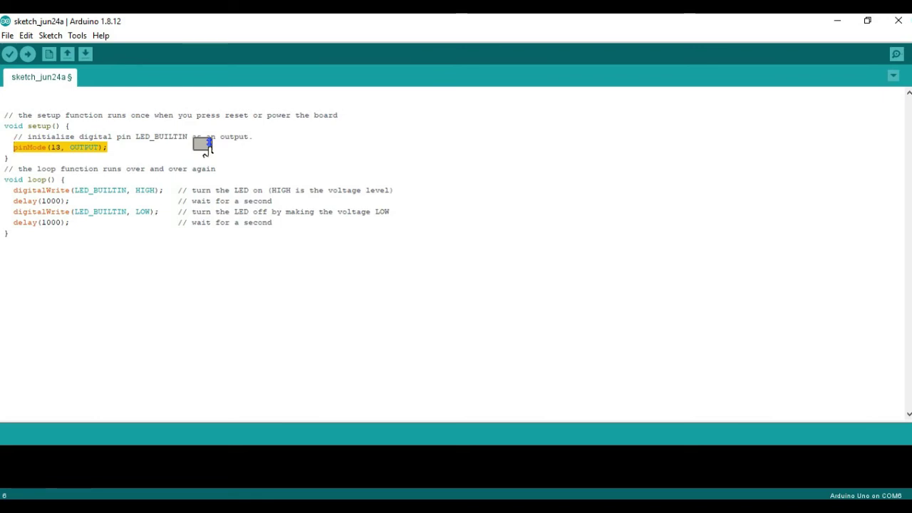
# - Highlight the words digital and Write separately in the first digitalWrite call of loop
pyautogui.press('Down')
pyautogui.press('Down')
pyautogui.press('Down')
pyautogui.press('Down')
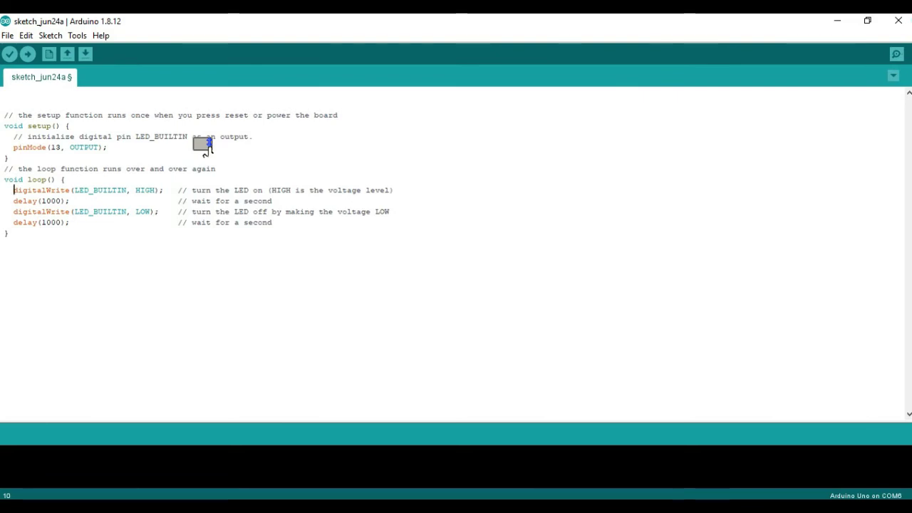
pyautogui.hotkey('shift', 'Right')
pyautogui.hotkey('shift', 'Right')
pyautogui.hotkey('shift', 'Right')
pyautogui.hotkey('shift', 'Right')
pyautogui.hotkey('shift', 'Right')
pyautogui.hotkey('shift', 'Right')
pyautogui.hotkey('shift', 'Right')
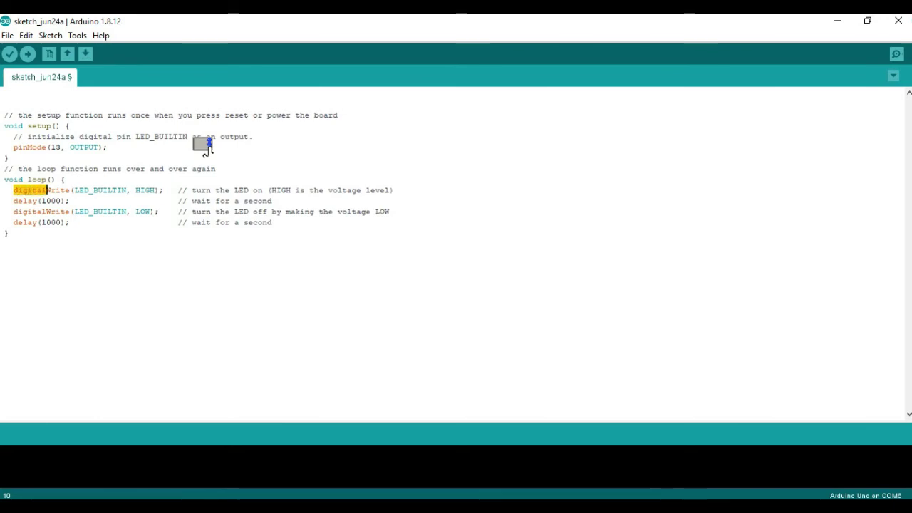
pyautogui.press('Right')
pyautogui.hotkey('shift', 'Right')
pyautogui.hotkey('shift', 'Right')
pyautogui.hotkey('shift', 'Right')
pyautogui.hotkey('shift', 'Right')
pyautogui.hotkey('shift', 'Right')
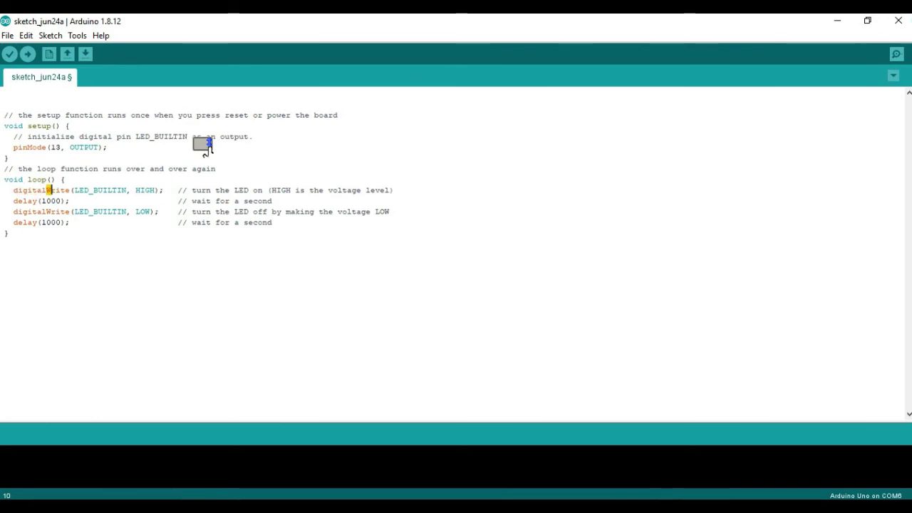
pyautogui.hotkey('shift', 'Right')
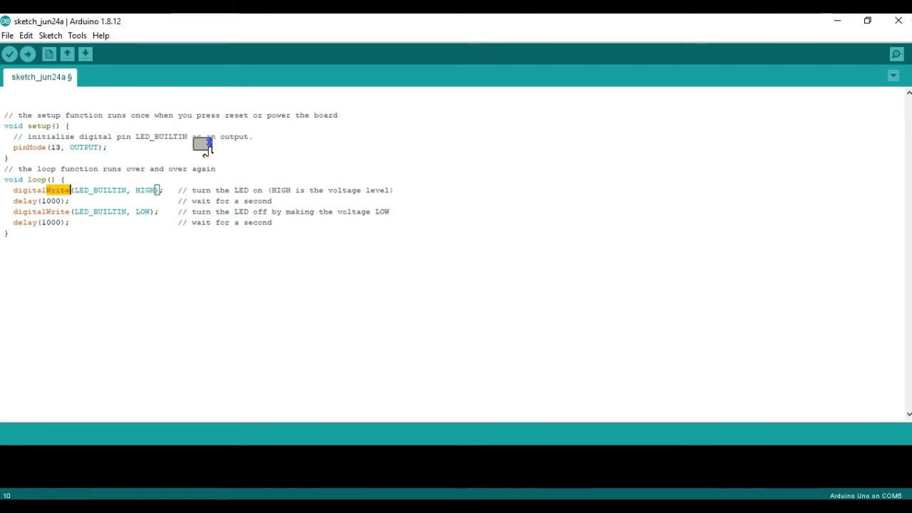
# - Replace LED_BUILTIN with 13 in the digitalWrite HIGH call of the loop function
pyautogui.click(205, 140)
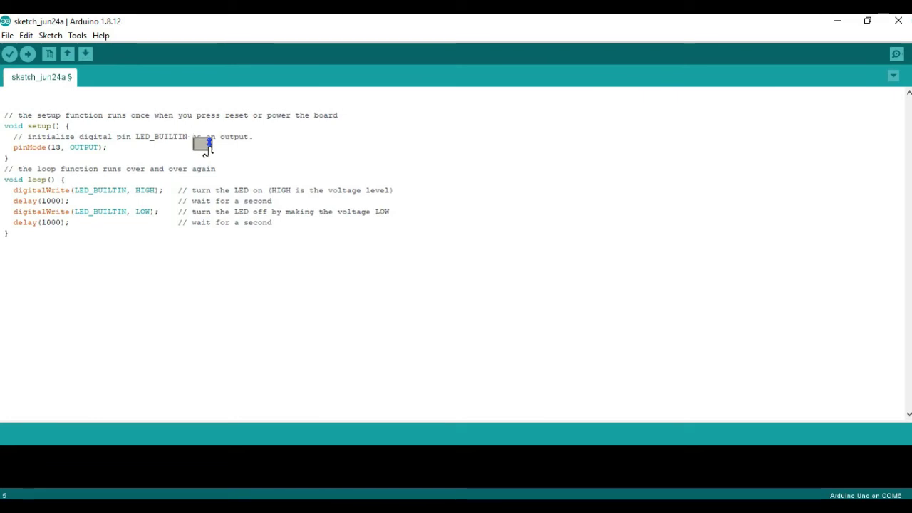
pyautogui.press('Down')
pyautogui.press('Down')
pyautogui.press('Down')
pyautogui.press('Down')
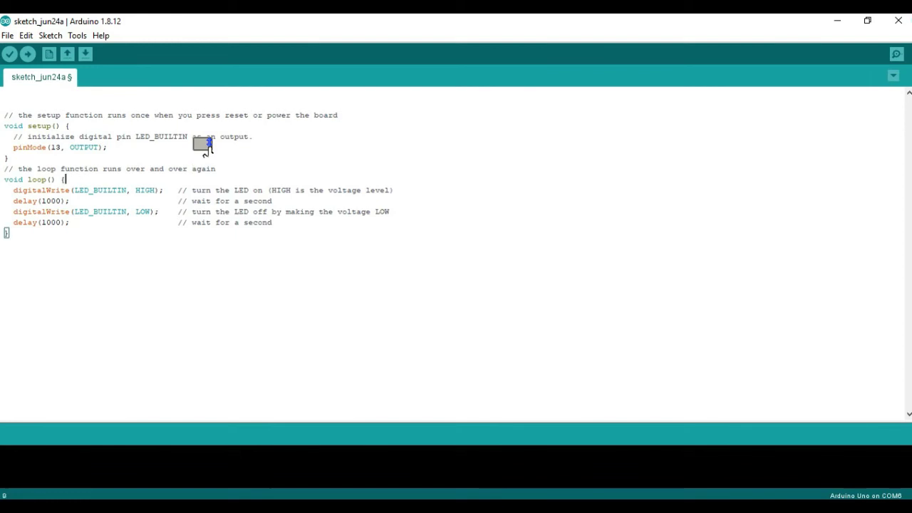
pyautogui.press('Left')
pyautogui.press('Left')
pyautogui.press('Left')
pyautogui.press('Left')
pyautogui.press('Left')
pyautogui.press('Left')
pyautogui.press('Left')
pyautogui.press('Left')
pyautogui.press('Left')
pyautogui.press('Left')
pyautogui.press('Left')
pyautogui.press('Left')
pyautogui.press('Left')
pyautogui.press('Left')
pyautogui.press('Left')
pyautogui.press('Left')
pyautogui.press('Left')
pyautogui.press('Left')
pyautogui.press('Left')
pyautogui.press('Left')
pyautogui.press('Left')
pyautogui.press('Left')
pyautogui.press('Left')
pyautogui.press('Left')
pyautogui.press('Left')
pyautogui.click(192, 137)
pyautogui.press('Left')
pyautogui.press('Down')
pyautogui.press('Down')
pyautogui.press('Down')
pyautogui.press('Down')
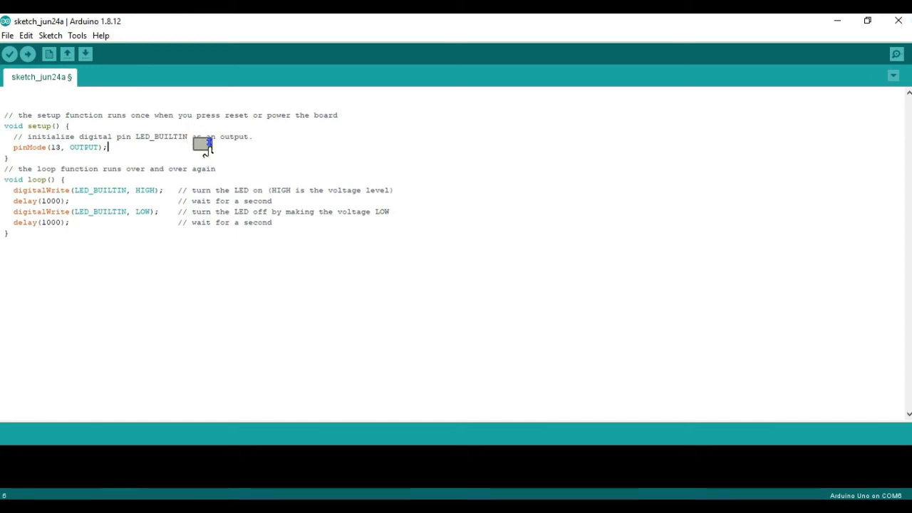
pyautogui.press('Down')
pyautogui.press('Right')
pyautogui.press('Right')
pyautogui.press('Right')
pyautogui.press('Right')
pyautogui.press('Right')
pyautogui.press('Right')
pyautogui.press('Right')
pyautogui.press('Right')
pyautogui.press('Right')
pyautogui.press('Right')
pyautogui.press('Right')
pyautogui.press('Right')
pyautogui.press('Right')
pyautogui.press('BackSpace')
pyautogui.press('BackSpace')
pyautogui.press('BackSpace')
pyautogui.press('BackSpace')
pyautogui.press('BackSpace')
pyautogui.press('BackSpace')
pyautogui.press('BackSpace')
pyautogui.press('BackSpace')
pyautogui.press('BackSpace')
pyautogui.press('BackSpace')
pyautogui.press('BackSpace')
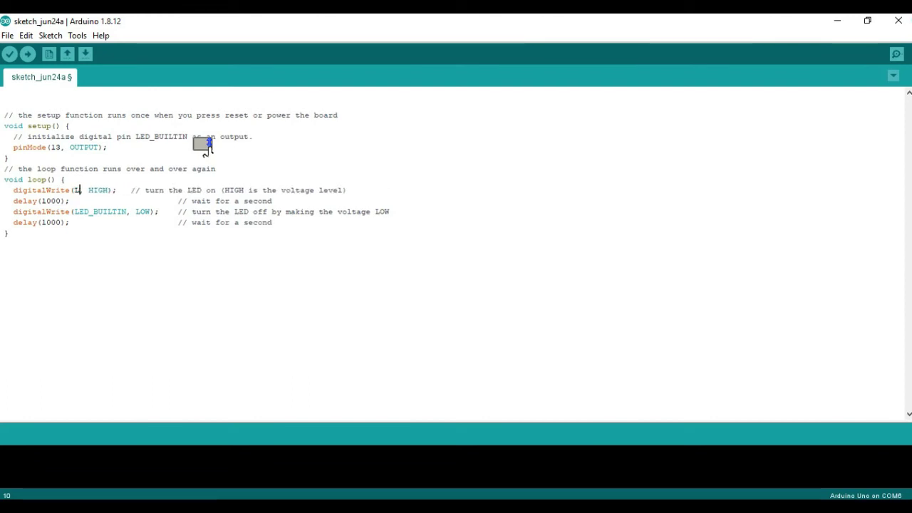
pyautogui.write('13')
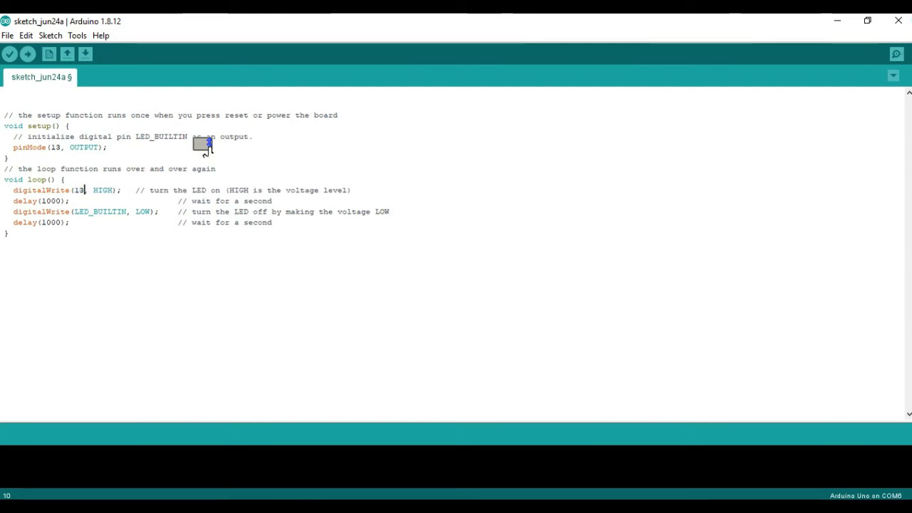
# - Review the setup and loop lines, examining the digitalWrite and delay statements and the remaining LED_BUILTIN argument
pyautogui.click(193, 136)
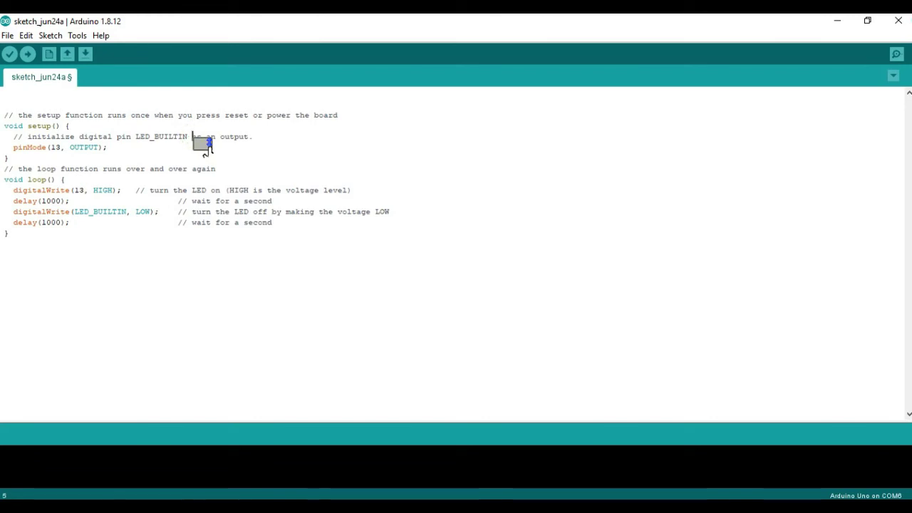
pyautogui.press('Up')
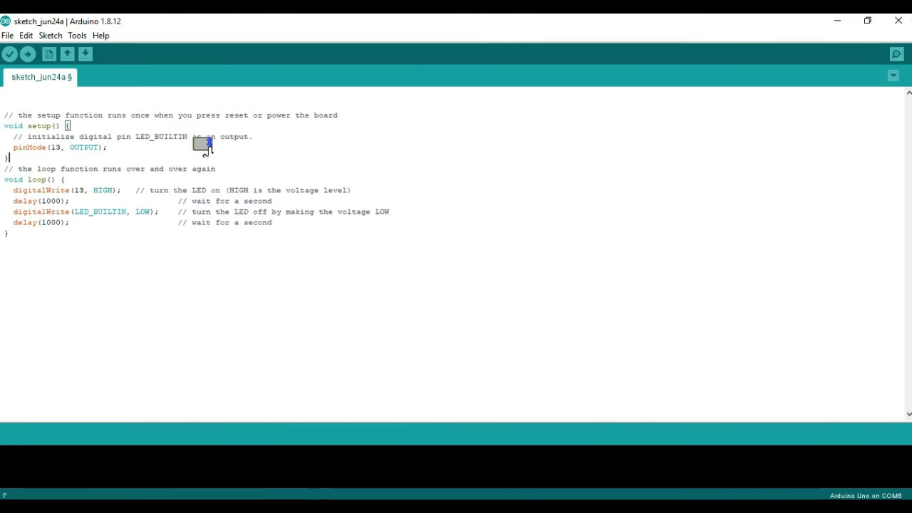
pyautogui.press('Down')
pyautogui.press('Down')
pyautogui.press('Down')
pyautogui.press('Down')
pyautogui.press('Down')
pyautogui.press('Down')
pyautogui.press('Down')
pyautogui.press('Down')
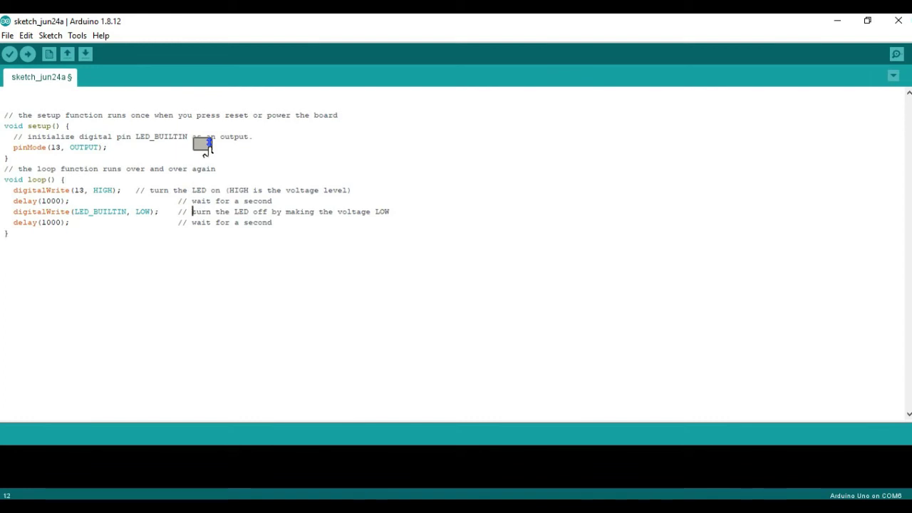
pyautogui.press('Up')
pyautogui.press('Left')
pyautogui.press('Left')
pyautogui.press('Left')
pyautogui.press('Left')
pyautogui.press('Left')
pyautogui.press('Left')
pyautogui.press('Left')
pyautogui.press('Left')
pyautogui.press('Left')
pyautogui.press('Left')
pyautogui.press('Left')
pyautogui.press('Left')
pyautogui.press('Left')
pyautogui.press('Left')
pyautogui.press('Left')
pyautogui.press('Left')
pyautogui.press('Left')
pyautogui.press('Left')
pyautogui.press('Left')
pyautogui.press('Left')
pyautogui.press('Left')
pyautogui.press('Left')
pyautogui.press('Left')
pyautogui.press('Left')
pyautogui.press('Left')
pyautogui.press('Left')
pyautogui.press('Down')
pyautogui.press('Left')
pyautogui.press('Left')
pyautogui.press('Left')
pyautogui.press('Left')
pyautogui.press('Left')
pyautogui.press('Left')
pyautogui.click(203, 143)
pyautogui.press('Down')
pyautogui.press('Down')
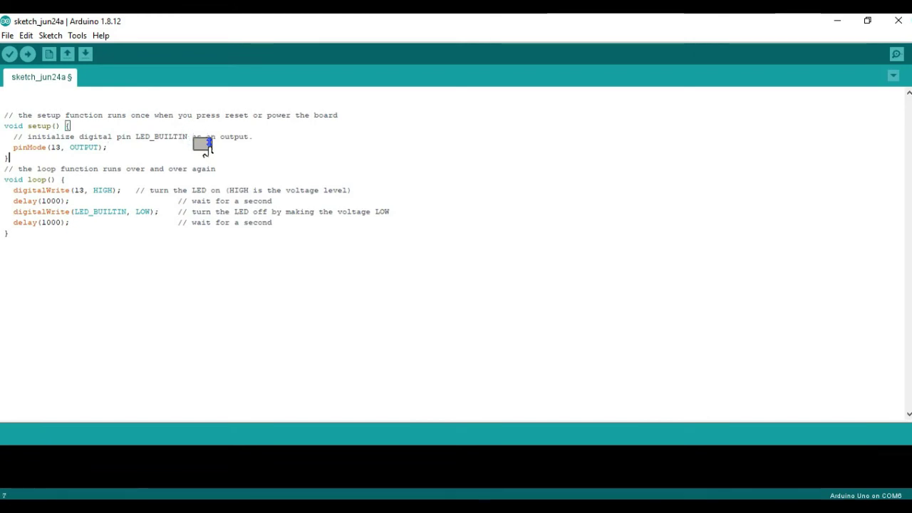
pyautogui.press('Down')
pyautogui.press('Down')
pyautogui.press('Down')
pyautogui.press('Down')
pyautogui.press('Left')
pyautogui.press('Left')
pyautogui.press('Left')
pyautogui.press('Left')
pyautogui.press('Down')
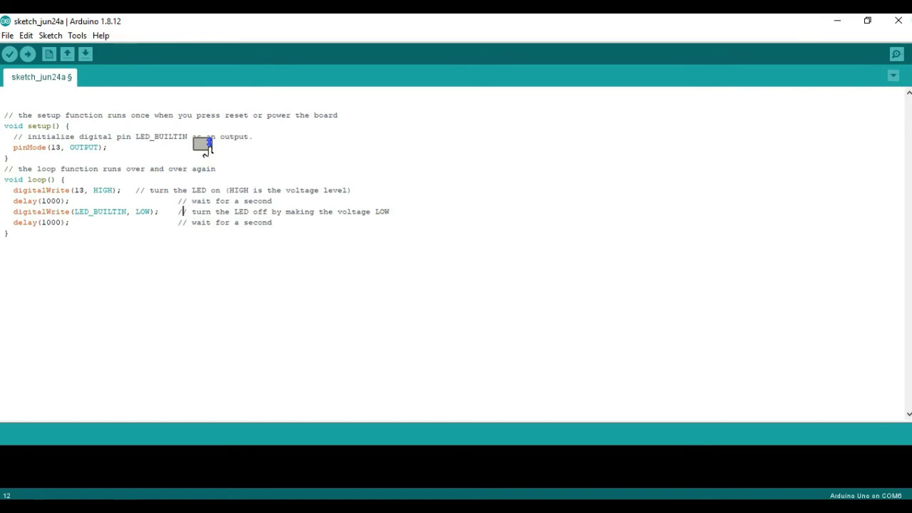
pyautogui.press('Left')
pyautogui.press('Left')
pyautogui.press('Left')
# - Replace LED_BUILTIN with 13 in the digitalWrite LOW call of the loop function
pyautogui.click(192, 136)
pyautogui.press('Down')
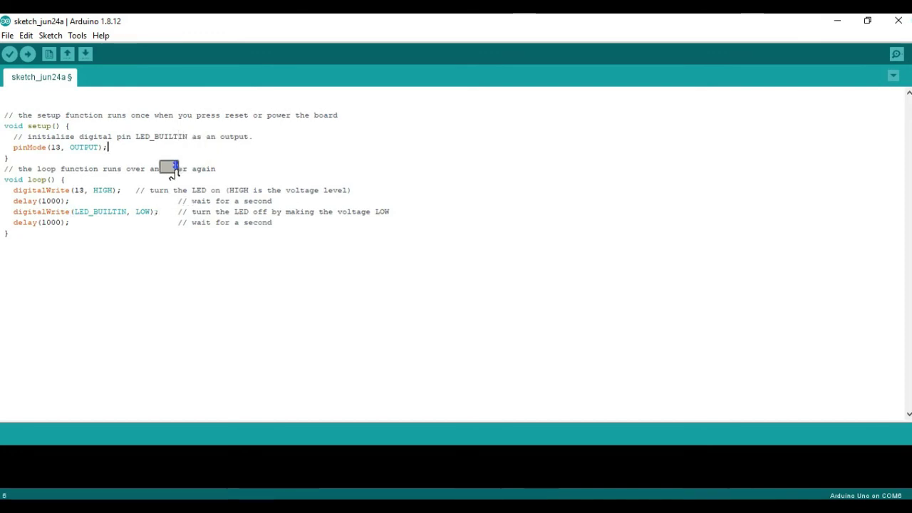
pyautogui.press('Down')
pyautogui.press('Down')
pyautogui.press('Down')
pyautogui.press('Down')
pyautogui.press('Down')
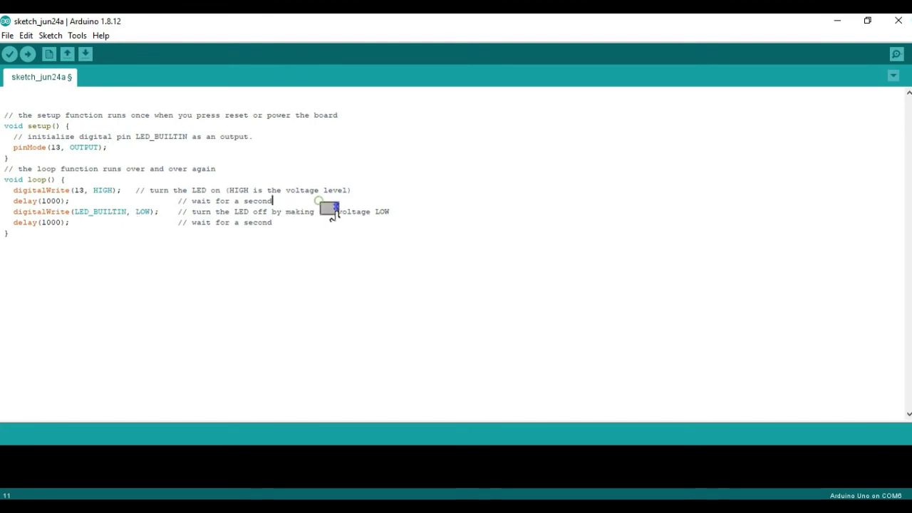
pyautogui.press('Down')
pyautogui.press('BackSpace')
pyautogui.press('BackSpace')
pyautogui.press('BackSpace')
pyautogui.press('BackSpace')
pyautogui.press('BackSpace')
pyautogui.press('BackSpace')
pyautogui.press('BackSpace')
pyautogui.press('BackSpace')
pyautogui.press('BackSpace')
pyautogui.press('BackSpace')
pyautogui.write('13')
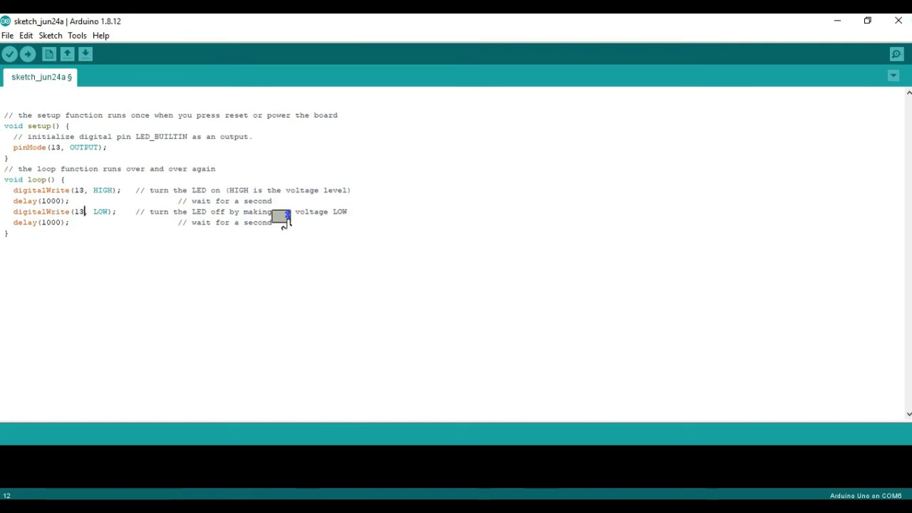
# - Highlight the HIGH argument of the first digitalWrite call in the loop for review
pyautogui.press('Down')
pyautogui.press('Down')
pyautogui.press('Up')
pyautogui.press('Up')
pyautogui.press('Up')
pyautogui.press('Up')
pyautogui.hotkey('shift', 'Right')
pyautogui.hotkey('shift', 'Right')
pyautogui.hotkey('shift', 'Right')
pyautogui.hotkey('shift', 'Right')
pyautogui.hotkey('shift', 'Right')
pyautogui.hotkey('shift', 'Right')
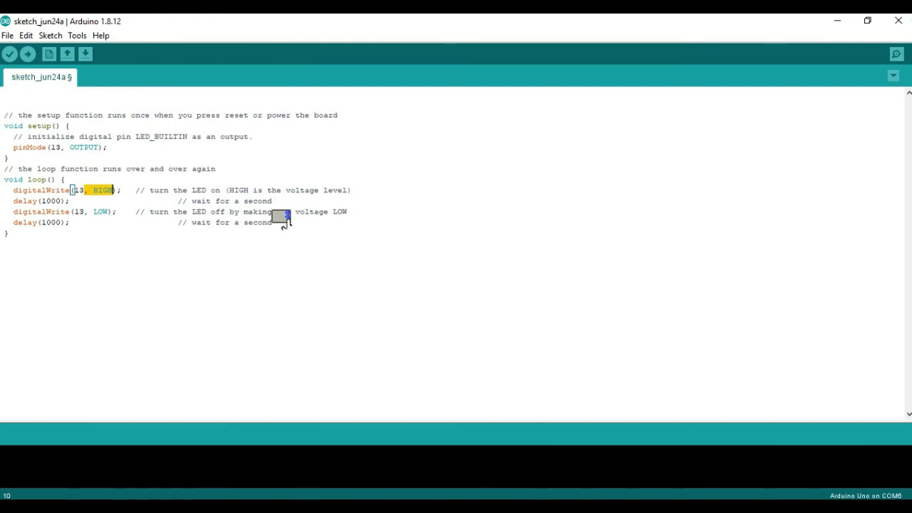
# - Highlight the argument of the first delay call in the loop
pyautogui.press('Down')
pyautogui.press('Left')
pyautogui.press('Left')
pyautogui.press('Left')
pyautogui.press('Left')
pyautogui.press('Left')
pyautogui.press('Left')
pyautogui.press('Left')
pyautogui.press('Left')
pyautogui.press('Left')
pyautogui.press('Left')
pyautogui.hotkey('shift', 'Left')
pyautogui.hotkey('shift', 'Left')
pyautogui.hotkey('shift', 'Left')
pyautogui.hotkey('shift', 'Left')
pyautogui.hotkey('shift', 'Left')
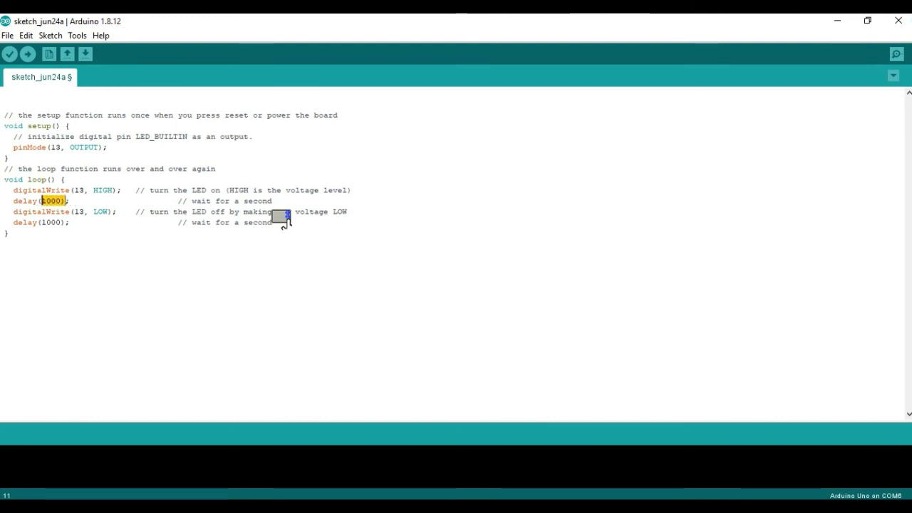
# - Highlight part of the function name in the second digitalWrite call of the loop
pyautogui.press('Down')
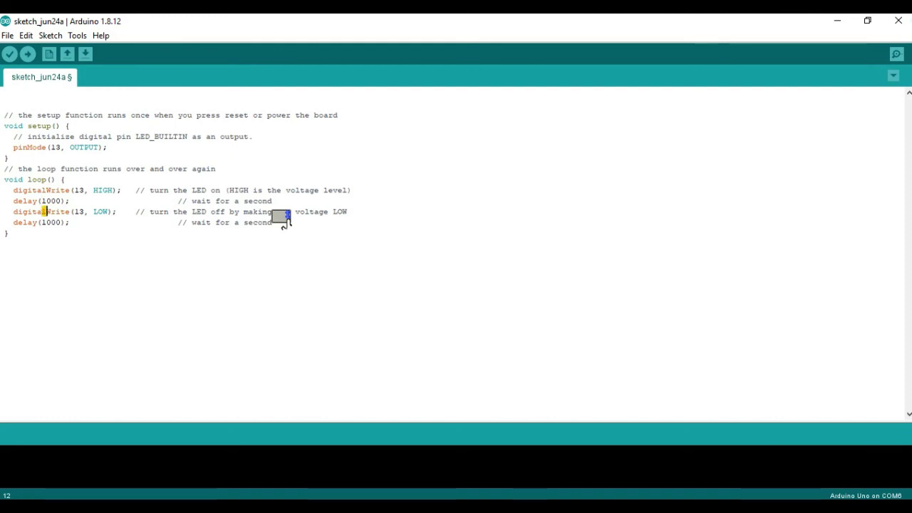
pyautogui.hotkey('shift', 'Right')
pyautogui.hotkey('shift', 'Right')
pyautogui.hotkey('shift', 'Right')
pyautogui.hotkey('shift', 'Right')
pyautogui.hotkey('shift', 'Right')
pyautogui.hotkey('shift', 'Right')
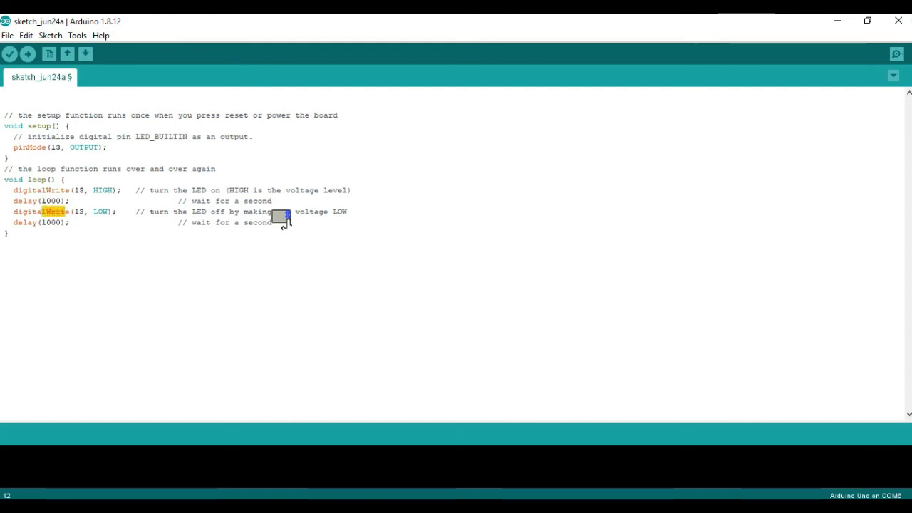
# - Highlight the end of the argument in the last delay call of the loop
pyautogui.press('Down')
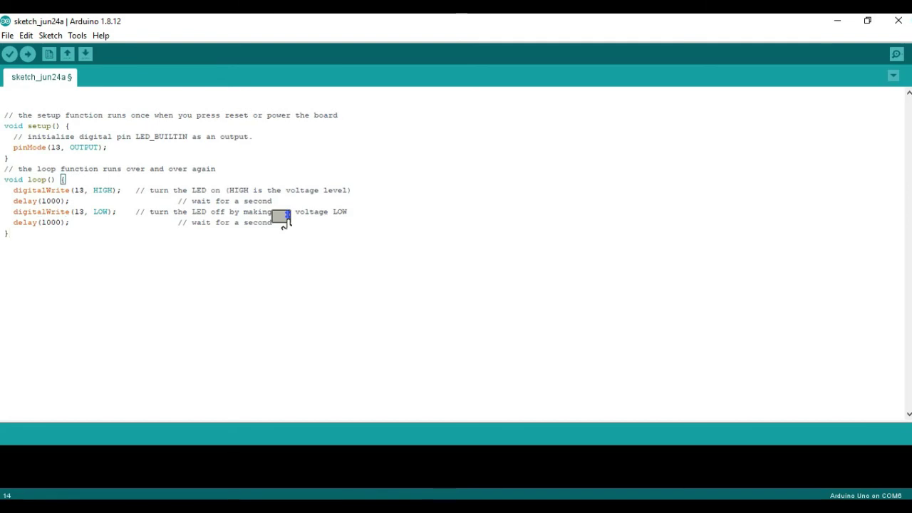
pyautogui.hotkey('shift', 'Left')
pyautogui.hotkey('shift', 'Left')
pyautogui.hotkey('shift', 'Left')
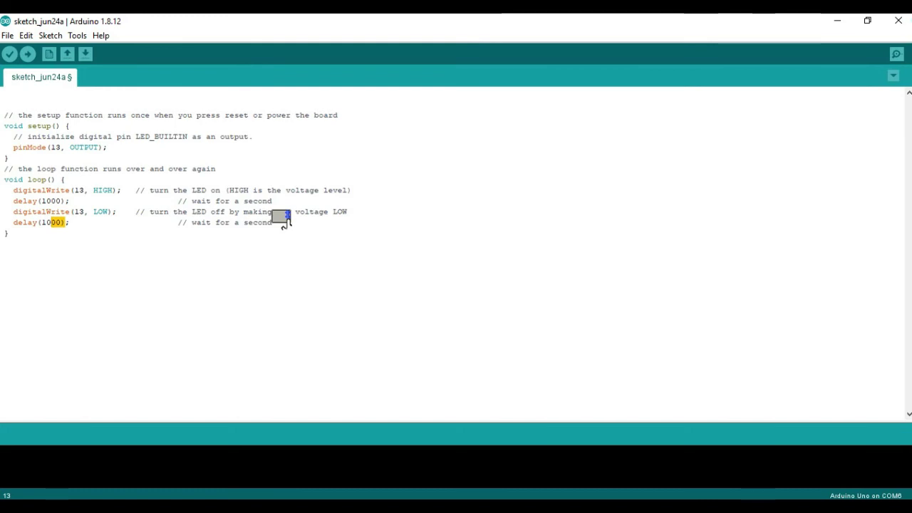
# - Trace the loop sequence again from the first digitalWrite call down to the last delay line
pyautogui.press('Up')
pyautogui.press('Up')
pyautogui.press('Up')
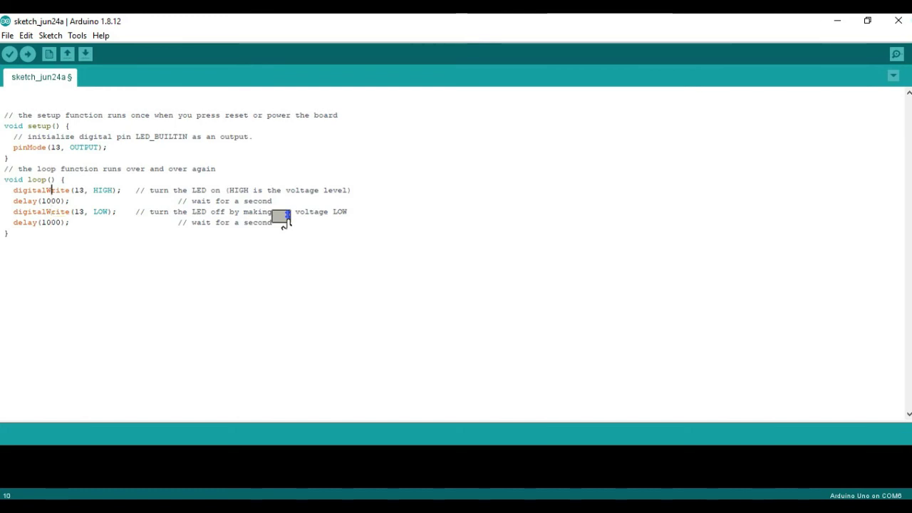
pyautogui.press('Right')
pyautogui.press('Right')
pyautogui.press('Right')
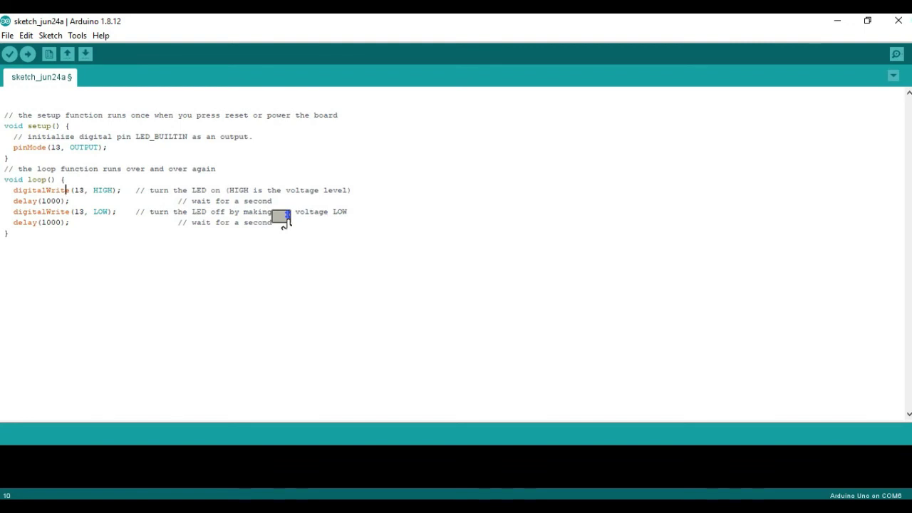
pyautogui.press('Down')
pyautogui.press('Down')
pyautogui.press('Down')
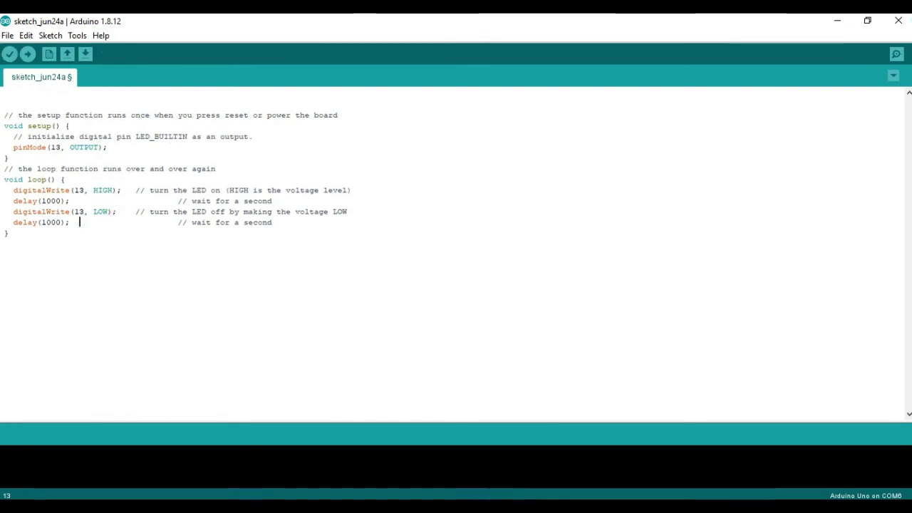
# - Verify the sketch and save it under the name LED in the Arduino folder
pyautogui.click(135, 126)
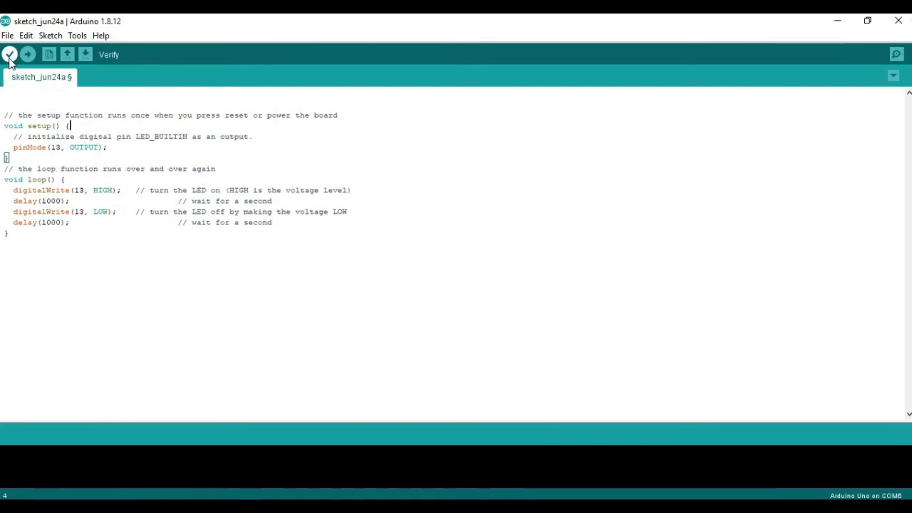
pyautogui.click(9, 56)
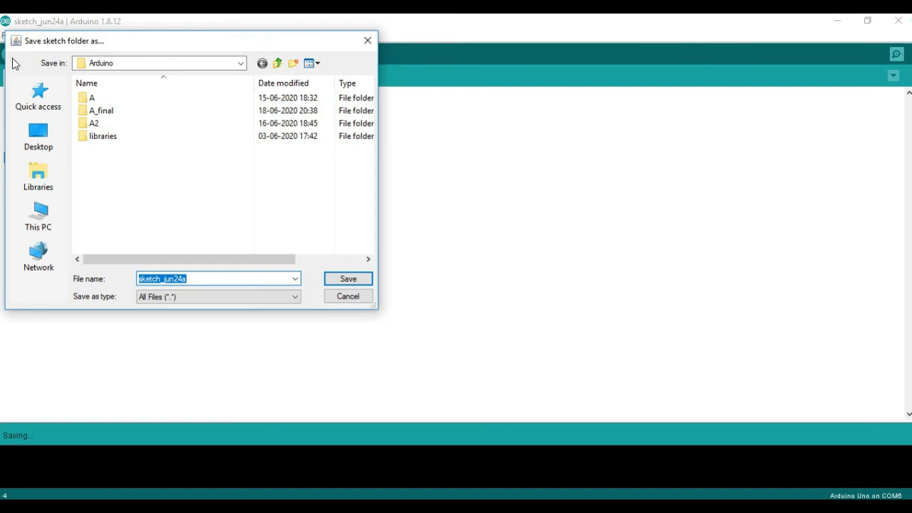
pyautogui.write('LED')
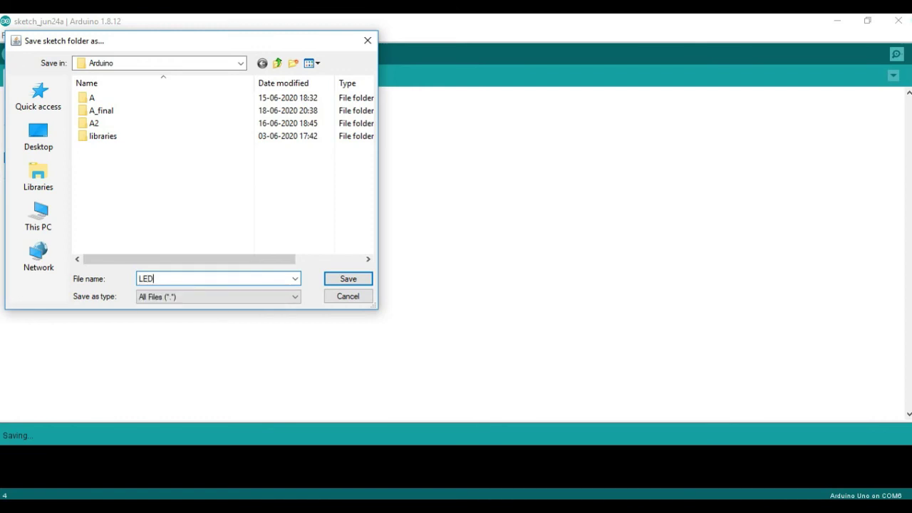
pyautogui.press('Return')
pyautogui.click(11, 57)
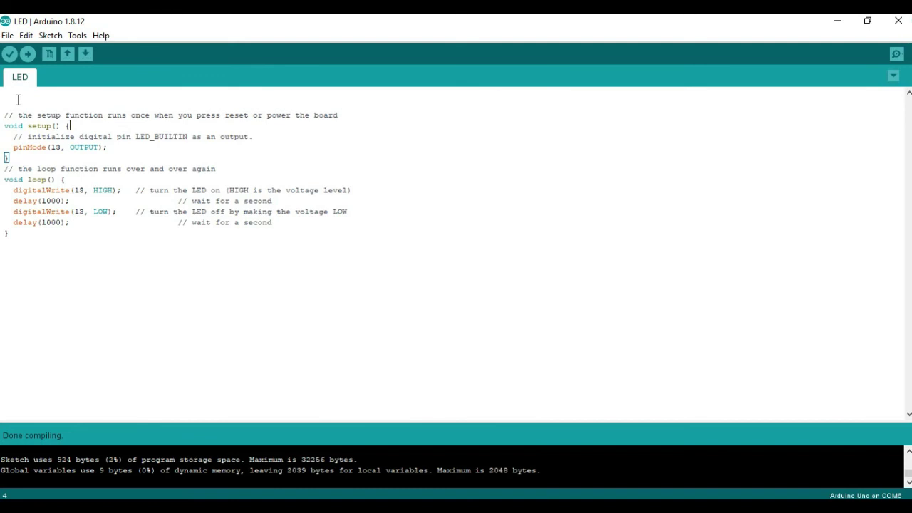
# - Upload the LED sketch to the Arduino Uno, check the wired board in iVCam, and minimize the camera window
pyautogui.click(30, 59)
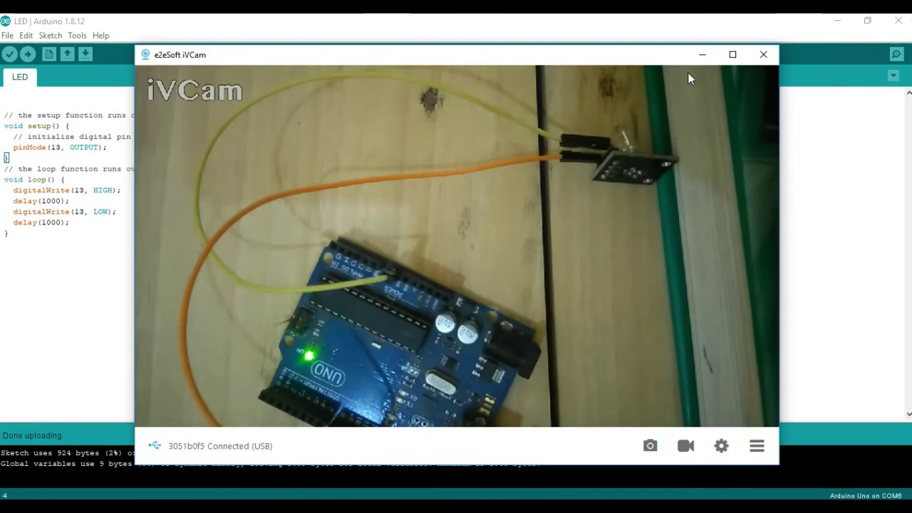
pyautogui.click(695, 60)
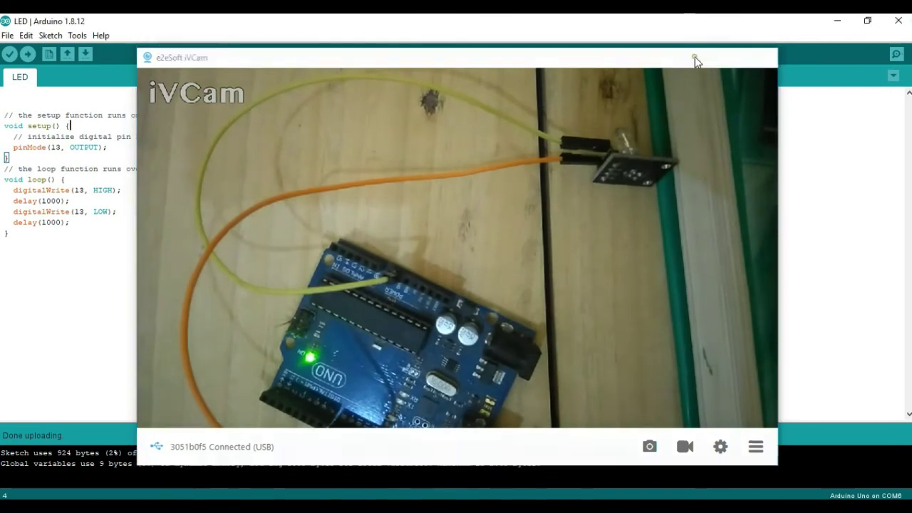
# - Set both delay calls in the loop function to 200
pyautogui.click(54, 200)
pyautogui.press('BackSpace')
pyautogui.press('BackSpace')
pyautogui.press('BackSpace')
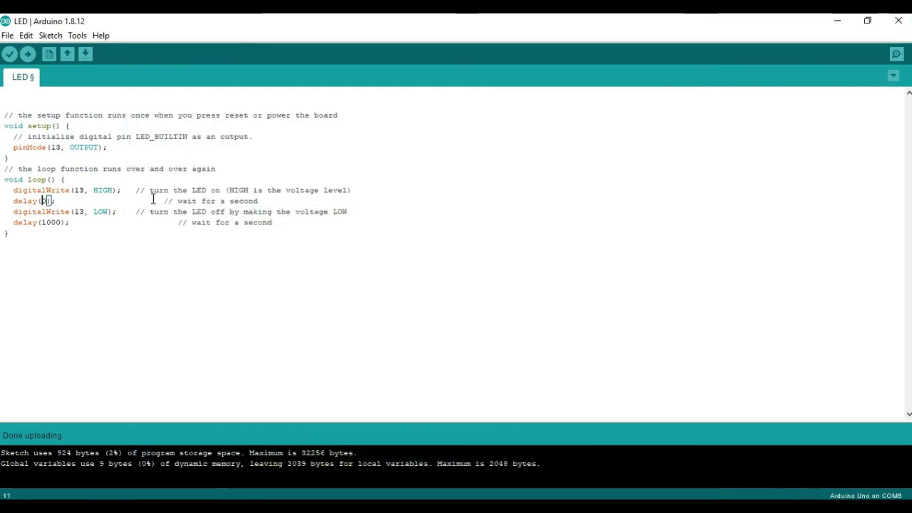
pyautogui.write('2')
pyautogui.press('Down')
pyautogui.press('Down')
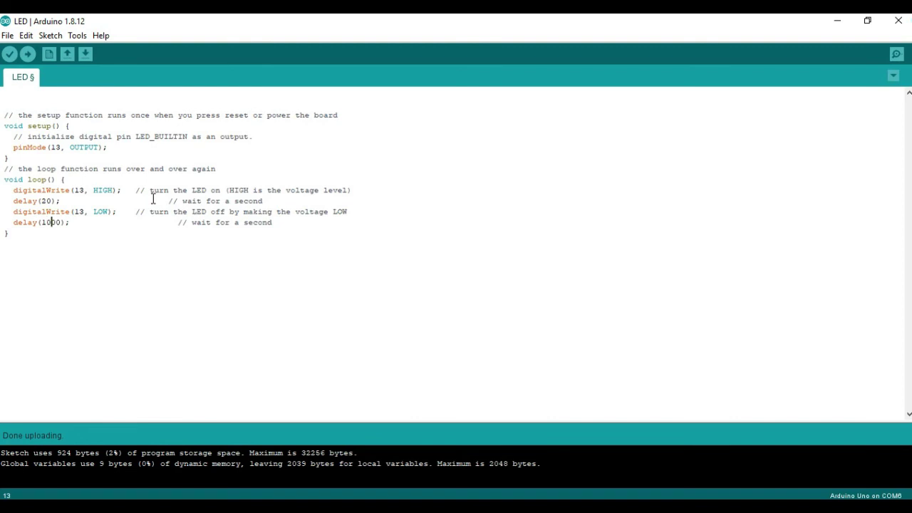
pyautogui.press('BackSpace')
pyautogui.press('BackSpace')
pyautogui.write('20')
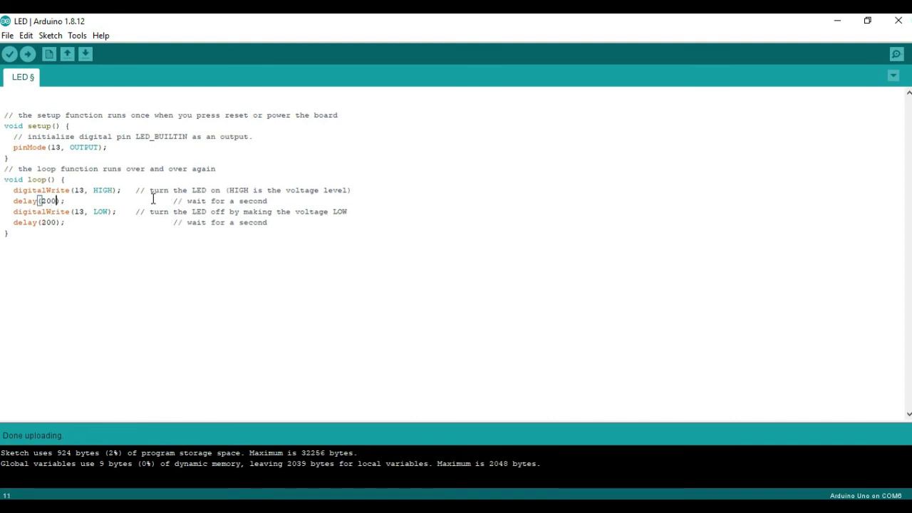
# - Upload the sketch with the shortened delays, watch the physical LED in iVCam, and minimize the camera window
pyautogui.click(28, 55)
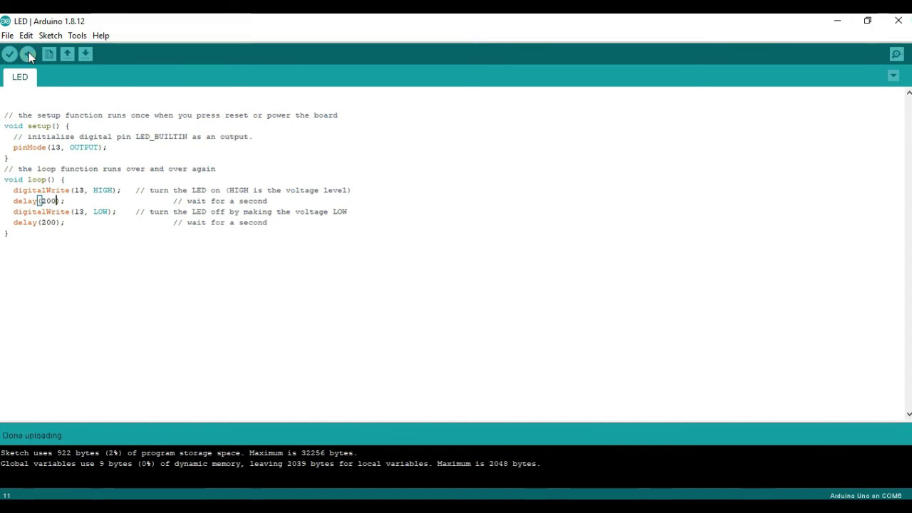
pyautogui.hotkey('alt', 'Tab')
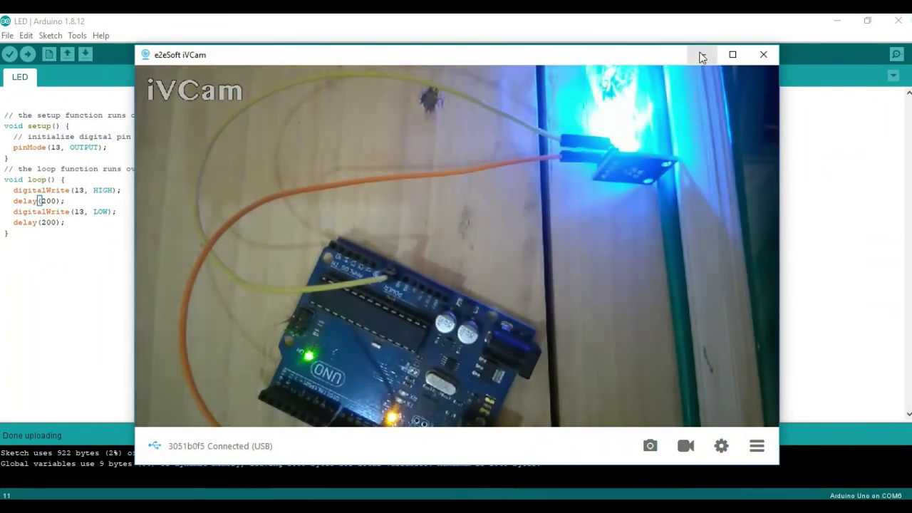
pyautogui.click(700, 55)
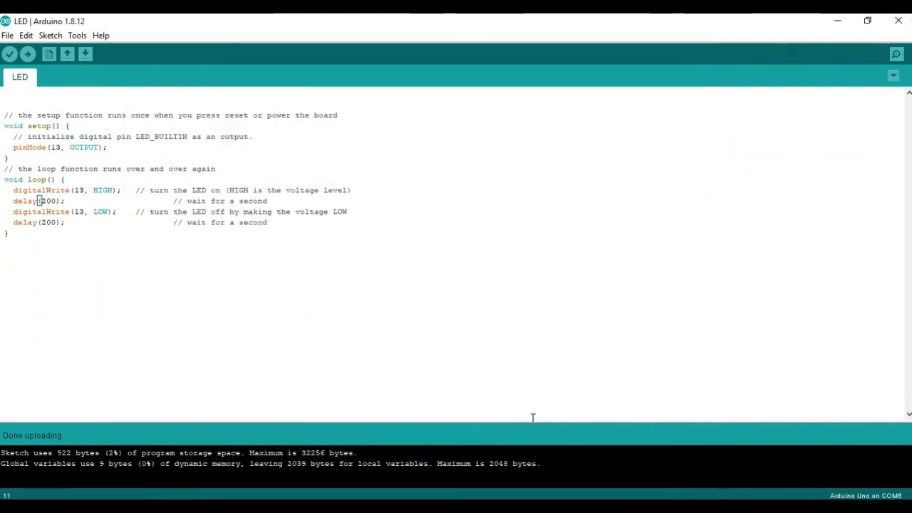
pyautogui.hotkey('shift', 'Right')
pyautogui.hotkey('shift', 'Right')
pyautogui.hotkey('shift', 'Right')
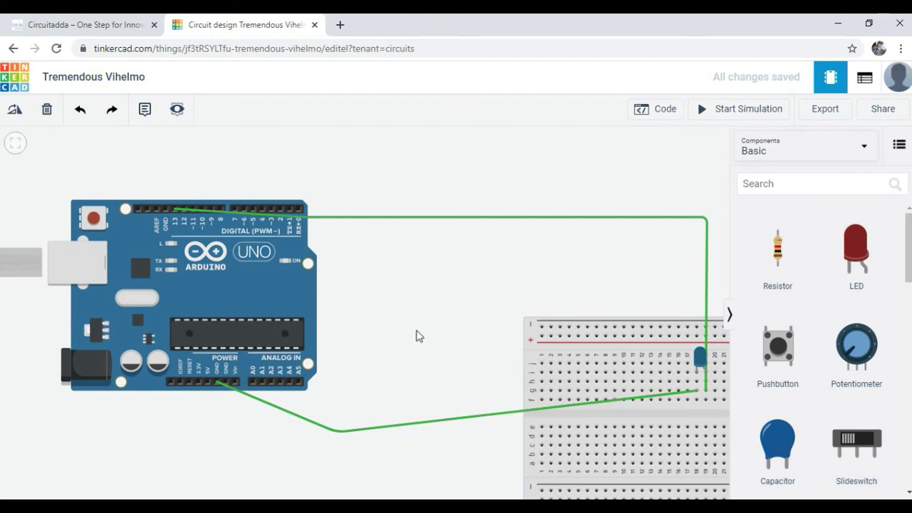
# - Open the code editor of the Tinkercad circuit and change it from Blocks to Text, accepting the loss of the blocks
pyautogui.click(663, 114)
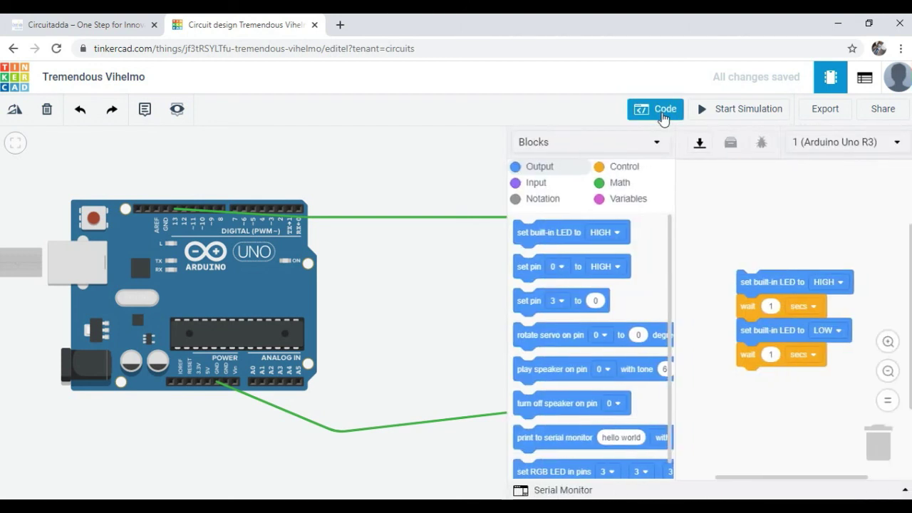
pyautogui.click(569, 146)
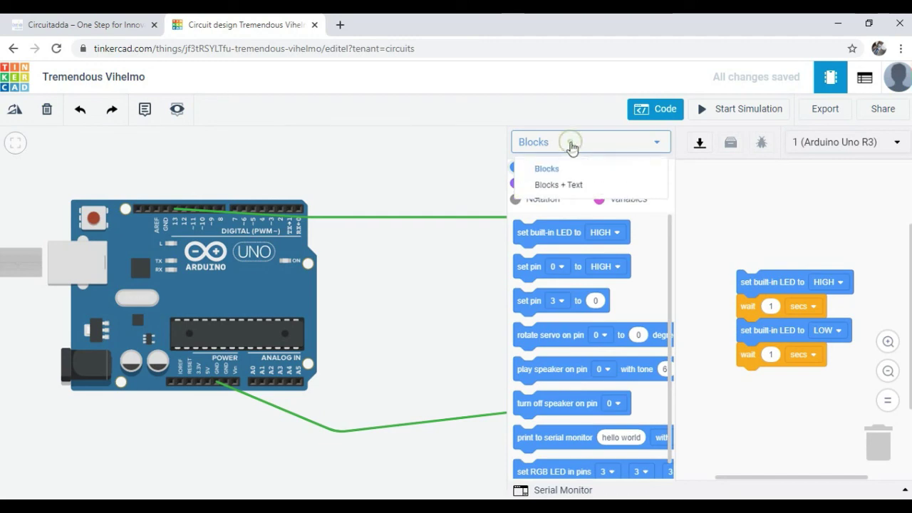
pyautogui.click(557, 202)
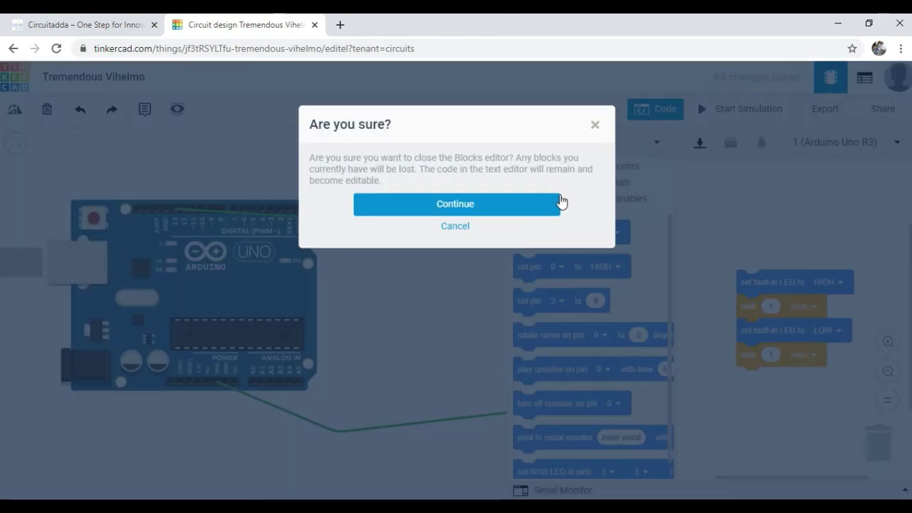
pyautogui.click(482, 205)
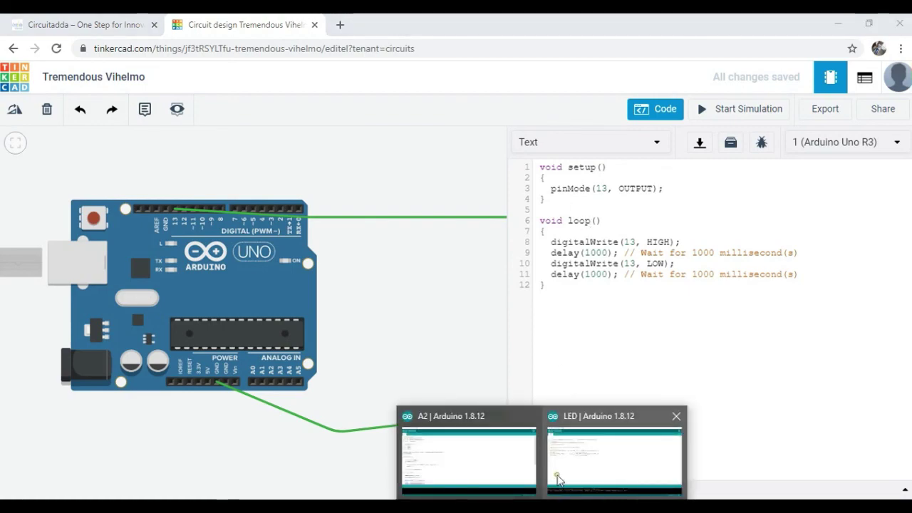
# - Switch to the Arduino IDE window containing the LED sketch
pyautogui.click(555, 474)
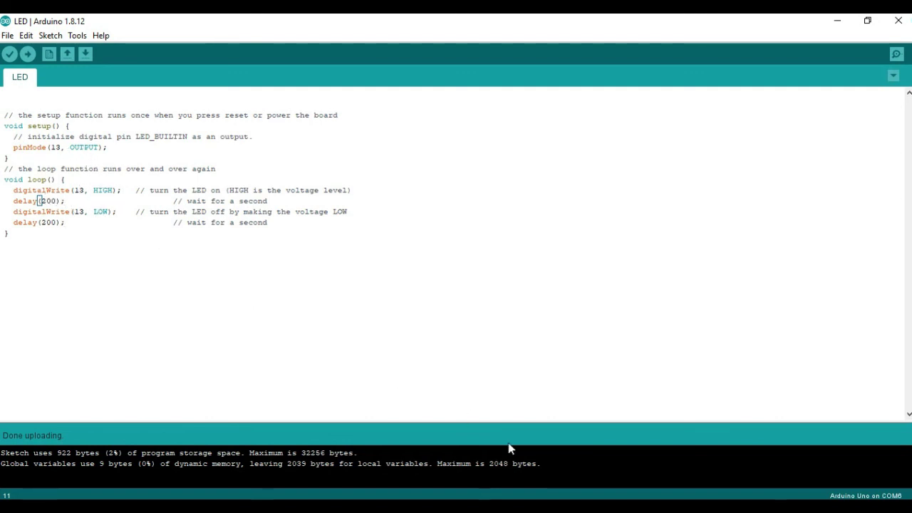
# - Return to the Tinkercad circuit, review the setup and loop code in the text editor, and start the simulation
pyautogui.click(507, 506)
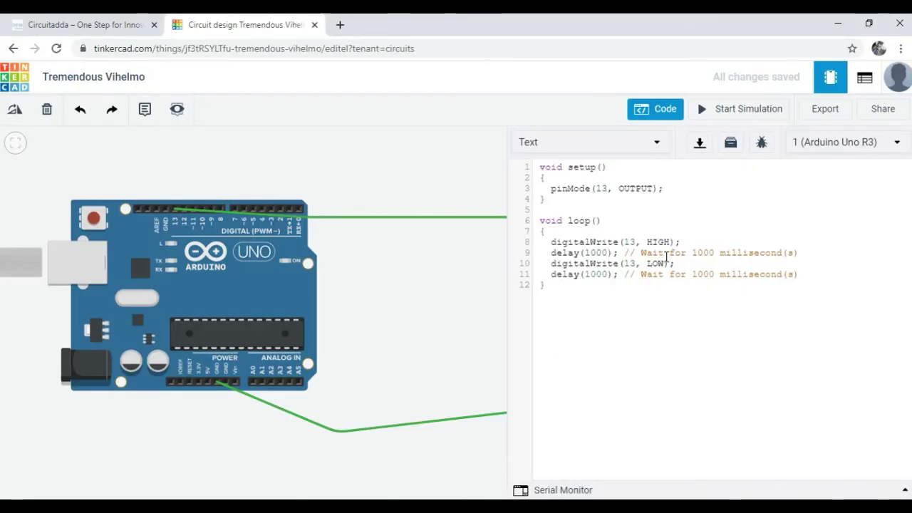
pyautogui.moveTo(546, 189); pyautogui.dragTo(661, 199)
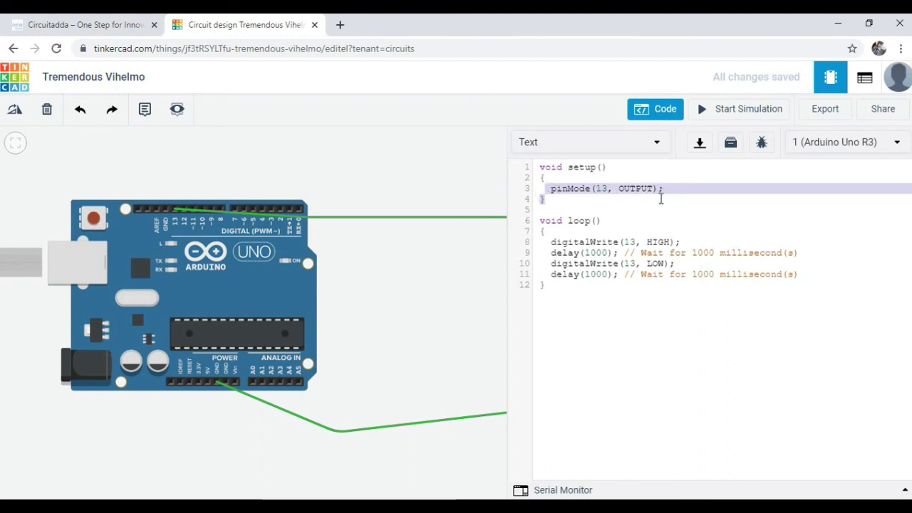
pyautogui.moveTo(551, 242); pyautogui.dragTo(578, 275)
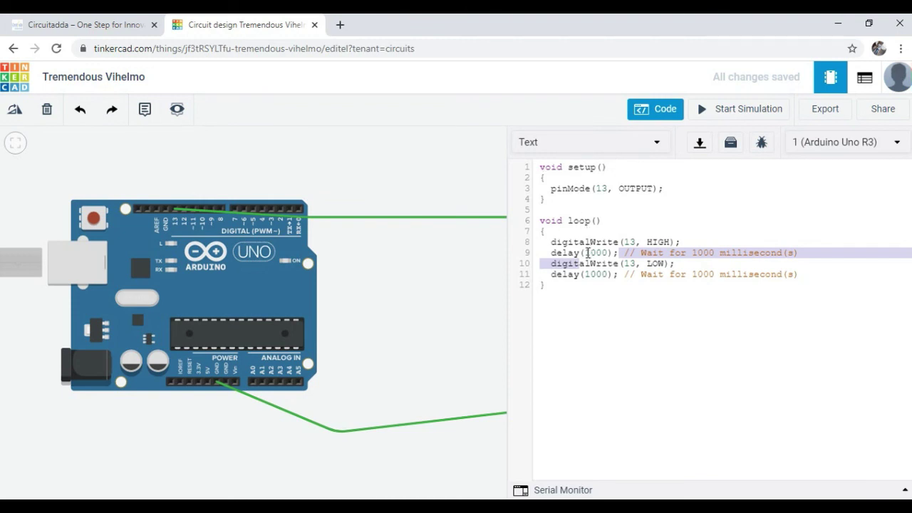
pyautogui.click(741, 109)
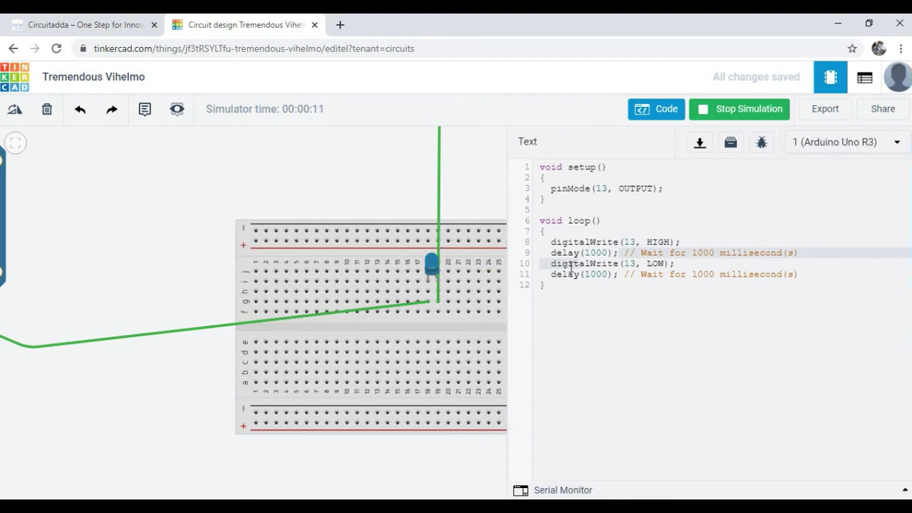
# - Stop the simulation and set both delay calls in the Tinkercad loop function to 200
pyautogui.click(594, 253)
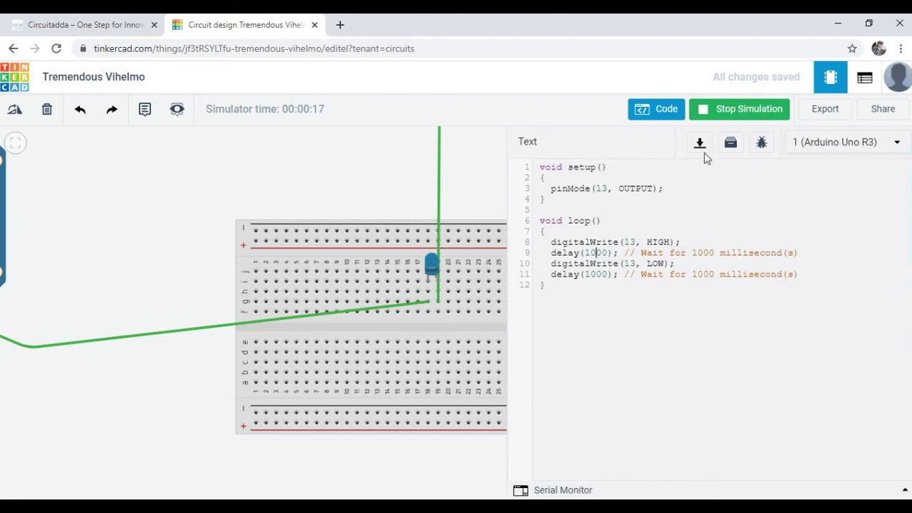
pyautogui.click(734, 113)
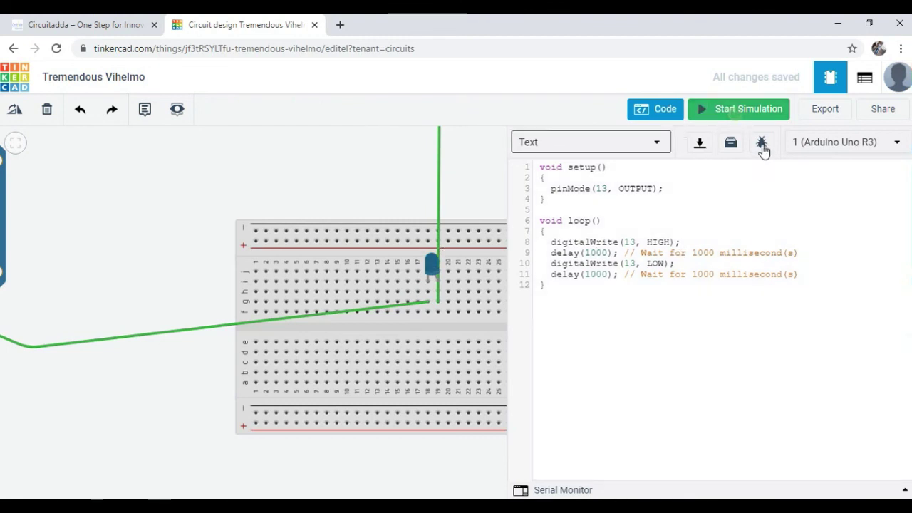
pyautogui.click(597, 254)
pyautogui.press('BackSpace')
pyautogui.press('BackSpace')
pyautogui.write('2')
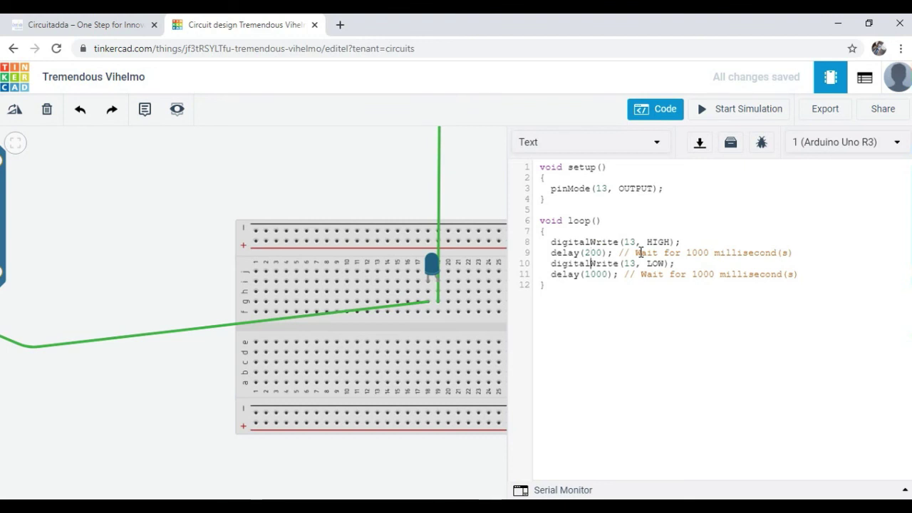
pyautogui.press('BackSpace')
pyautogui.press('BackSpace')
pyautogui.write('2')
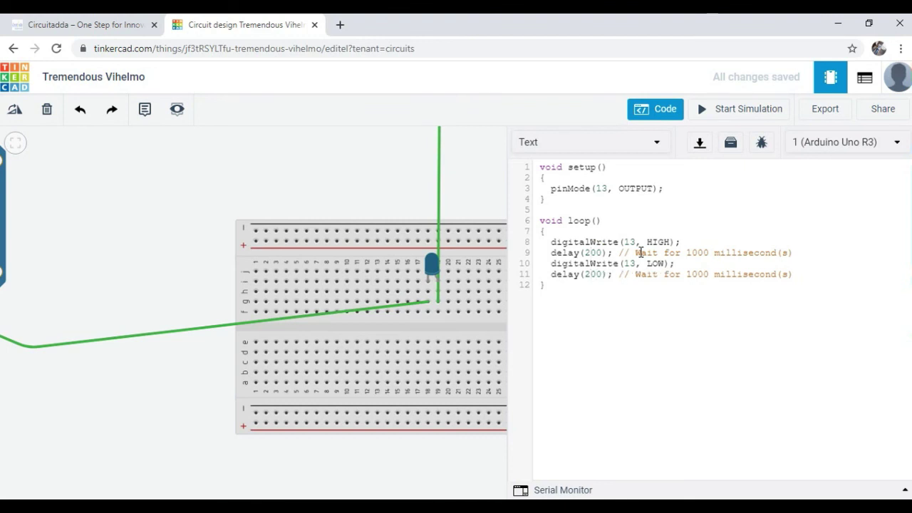
# - Simulate the circuit with the shortened delays, compare its LED with the physical one in iVCam, and minimize the camera window
pyautogui.click(753, 118)
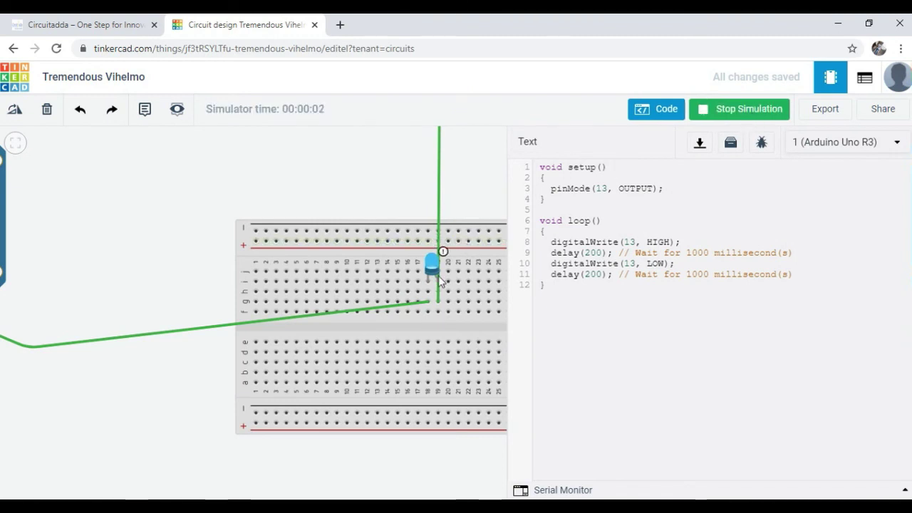
pyautogui.scroll(4, 397, 282)
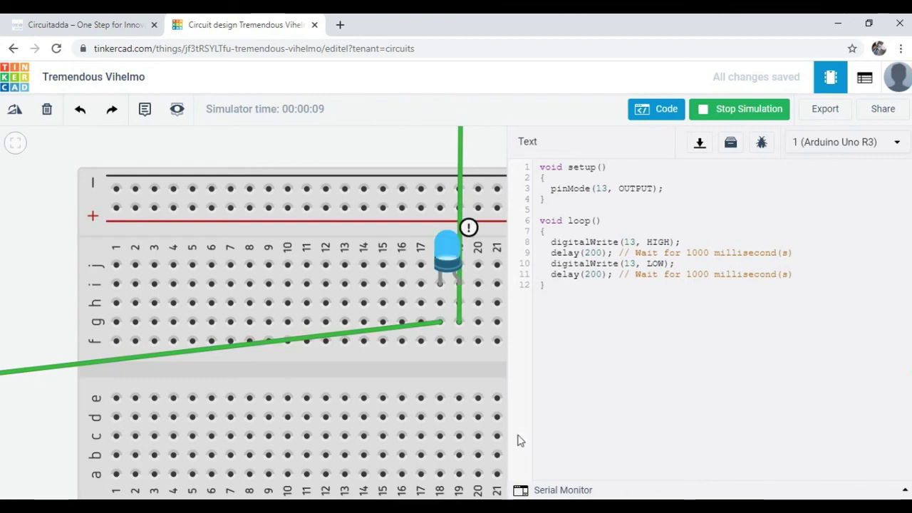
pyautogui.click(538, 510)
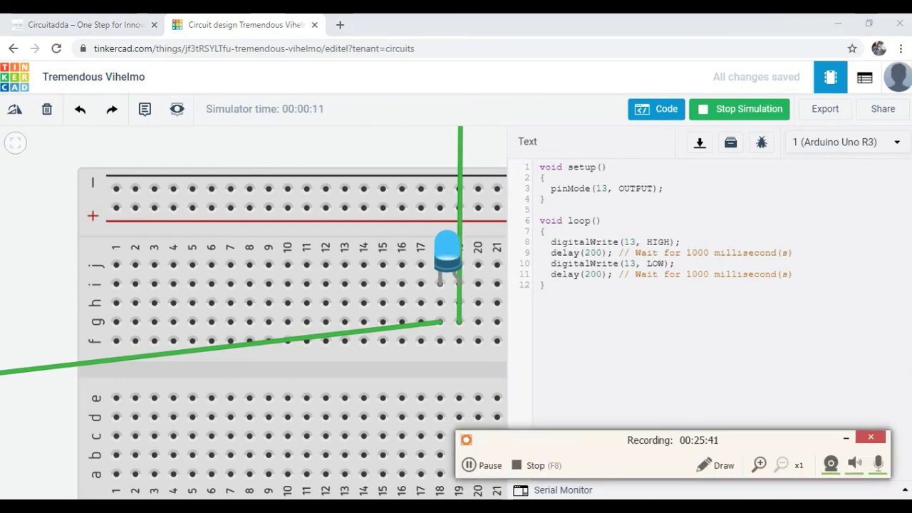
pyautogui.click(845, 437)
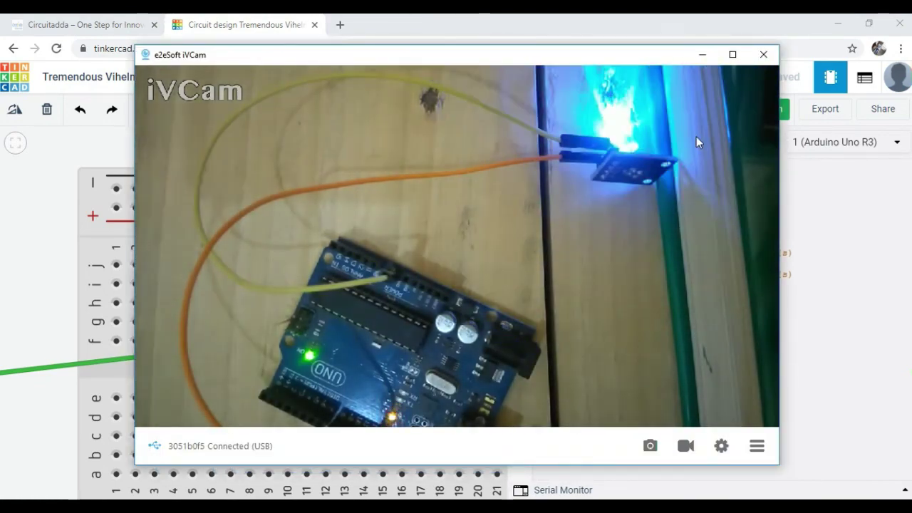
pyautogui.click(702, 54)
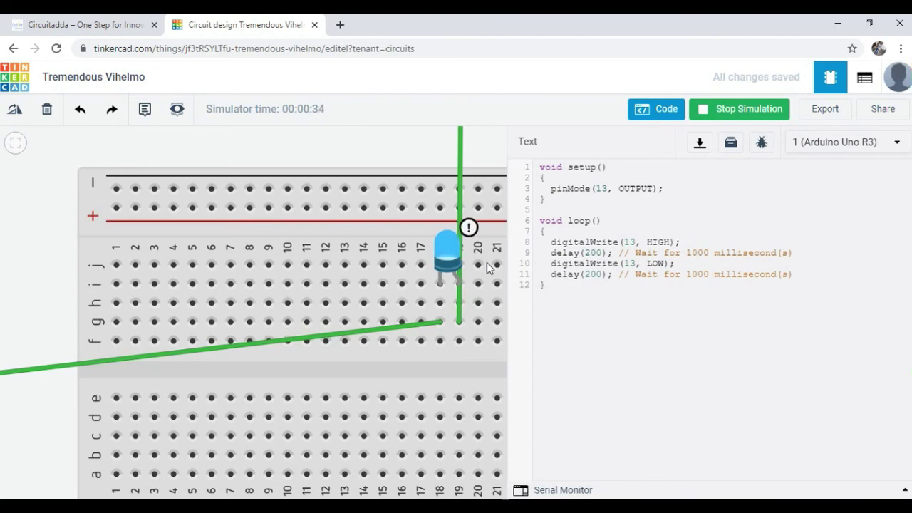
# - Switch to the Circuitadda website's home page
pyautogui.click(92, 23)
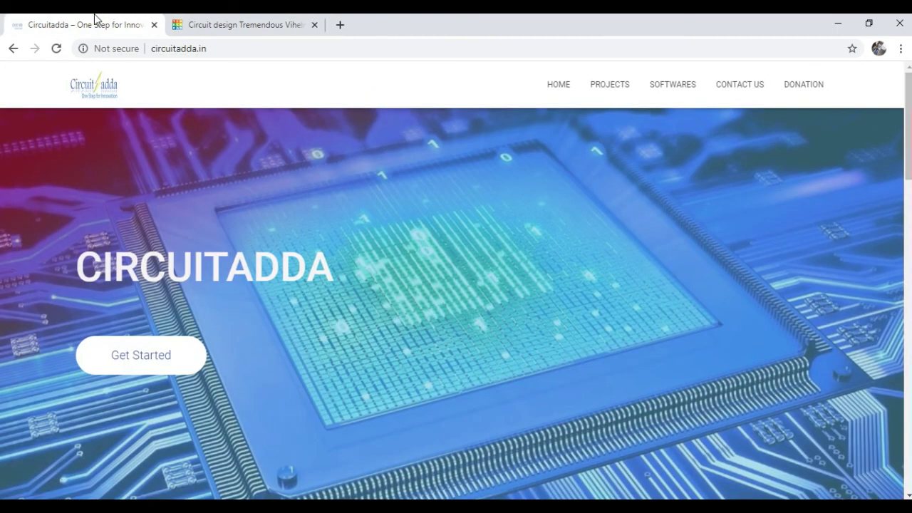